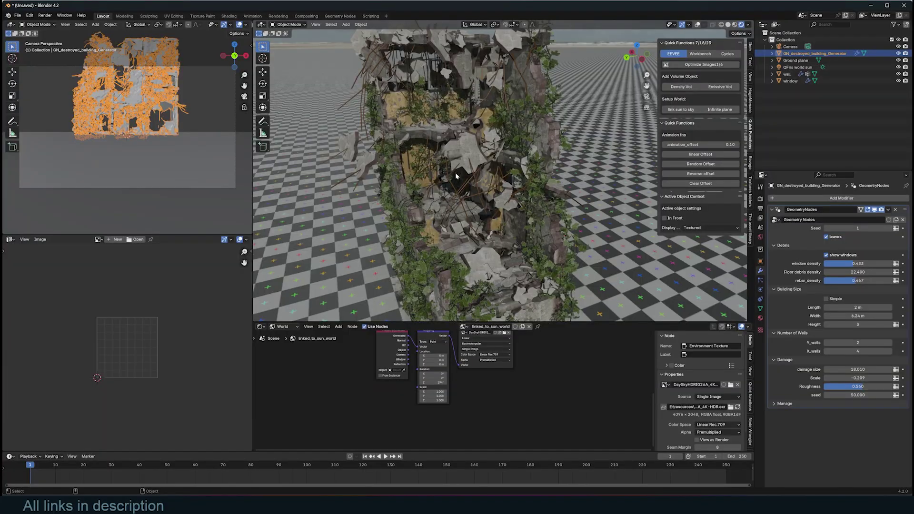
Step: Turn off the leaves on the destroyed building generator
scroll(519, 162, down, 3)
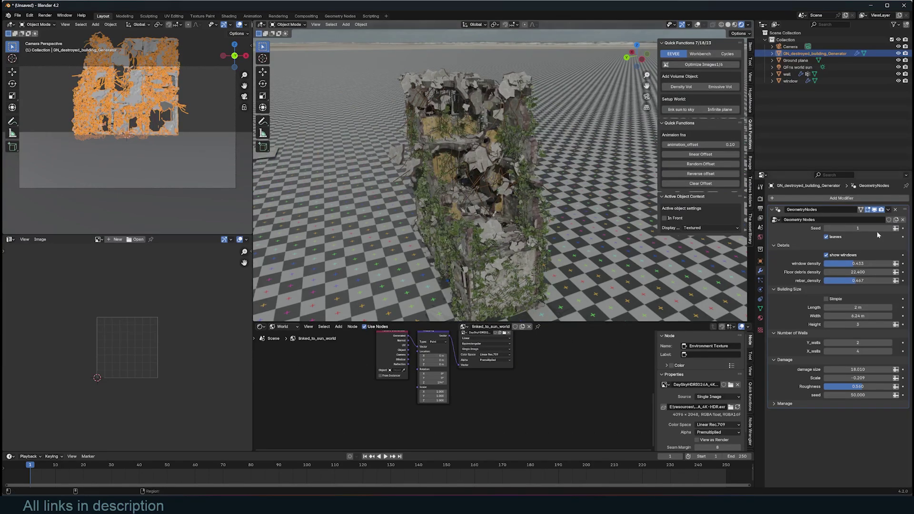
click(827, 236)
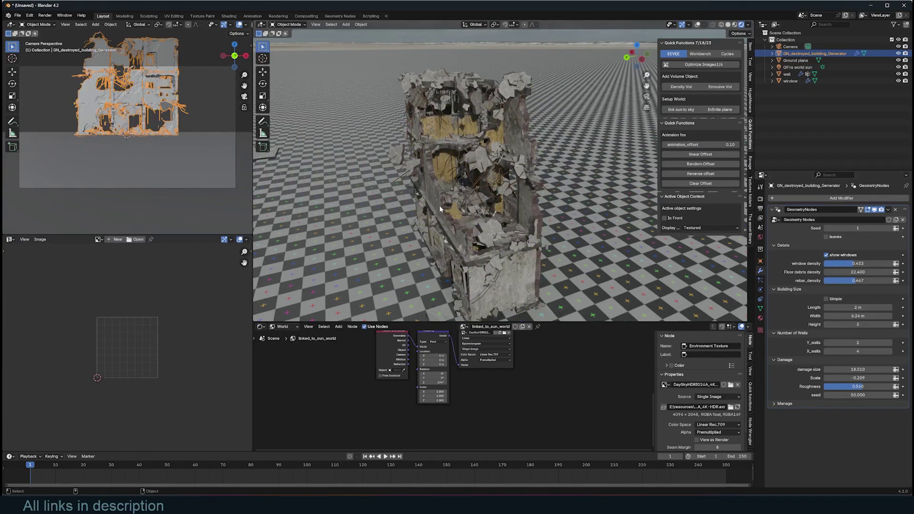
middle_drag(504, 193, 548, 147)
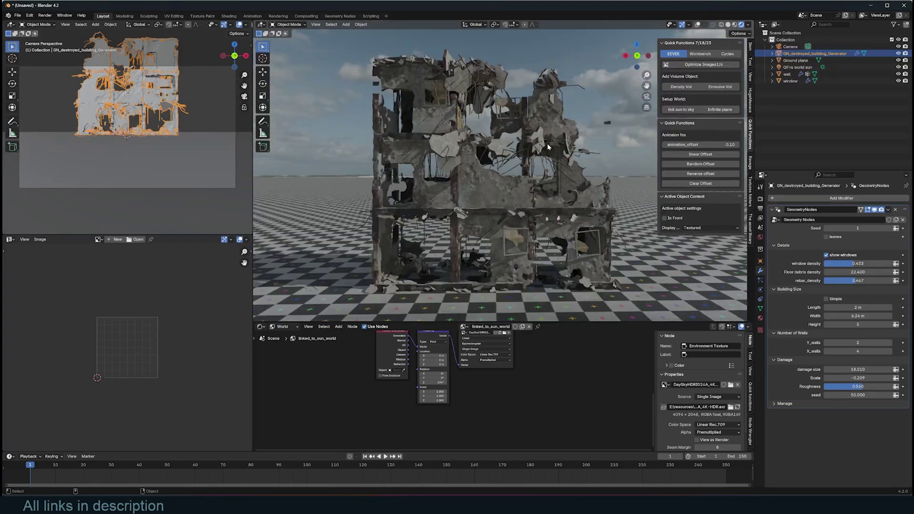
middle_drag(541, 227, 373, 190)
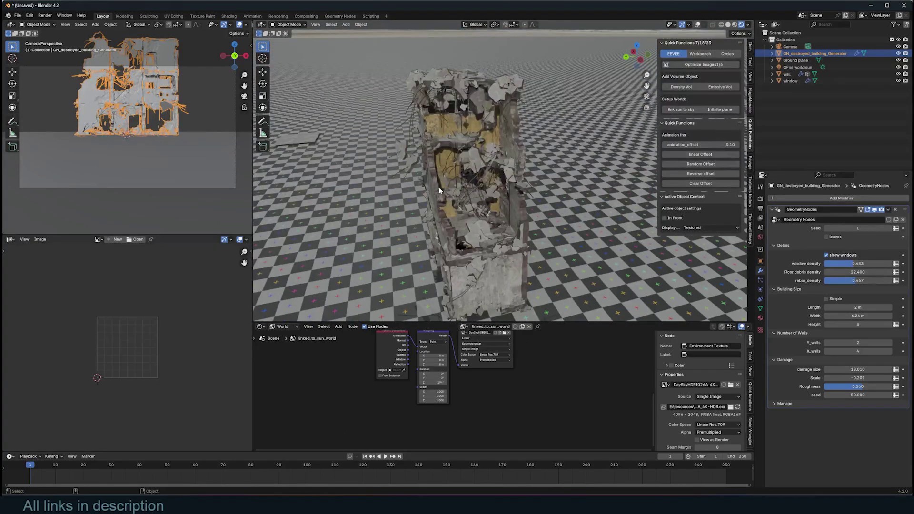
Step: Increase the building's Length to about 8.79 m
scroll(440, 191, down, 3)
middle_drag(466, 242, 469, 224)
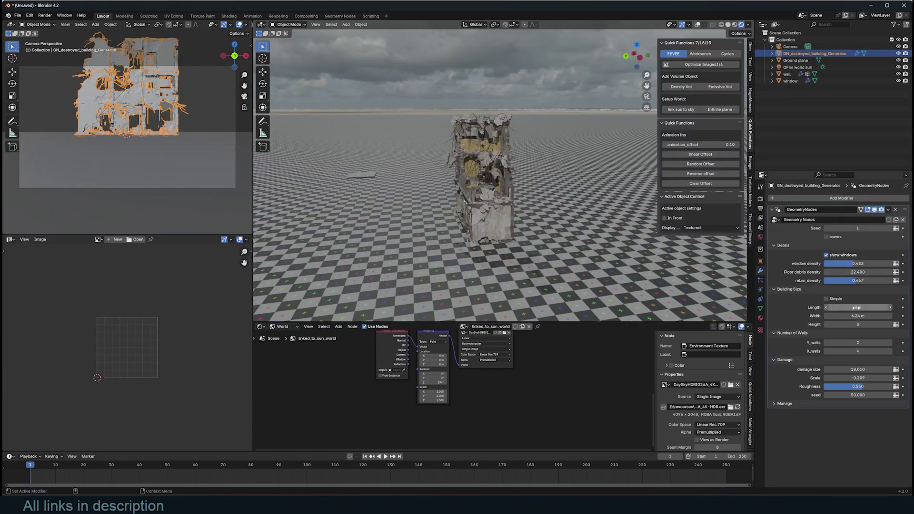
drag(857, 307, 892, 308)
middle_drag(490, 210, 500, 176)
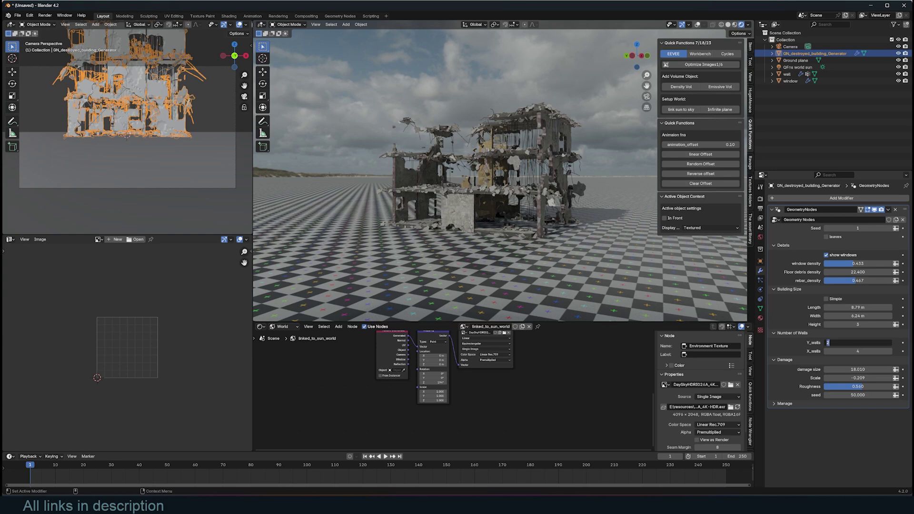
Step: Set the number of Y_walls to 5
text(3)
key(Return)
click(891, 343)
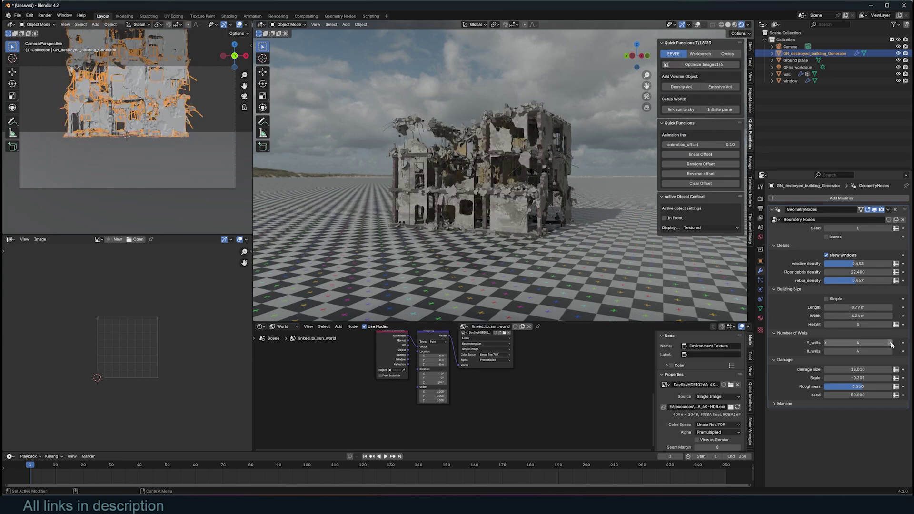
click(891, 344)
Step: Examine the building's facade, walls and damaged areas from several angles and distances
middle_drag(497, 231, 525, 235)
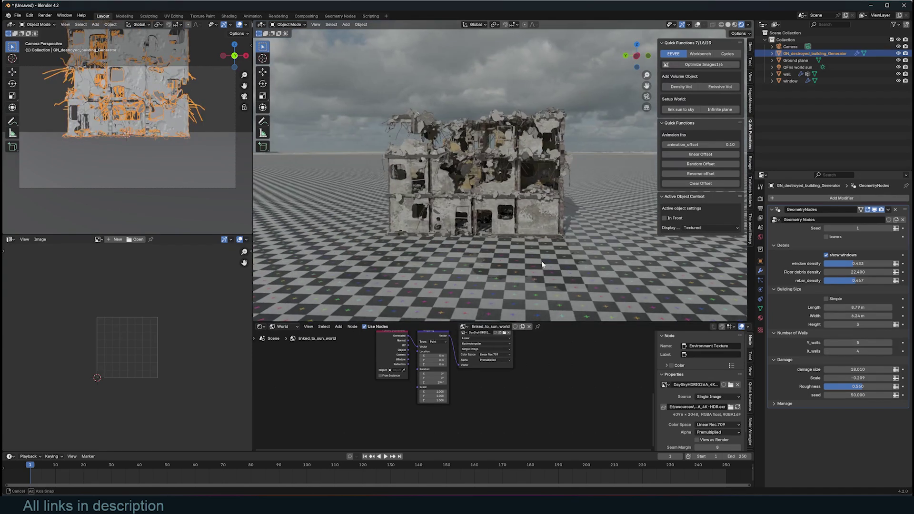
scroll(525, 235, up, 3)
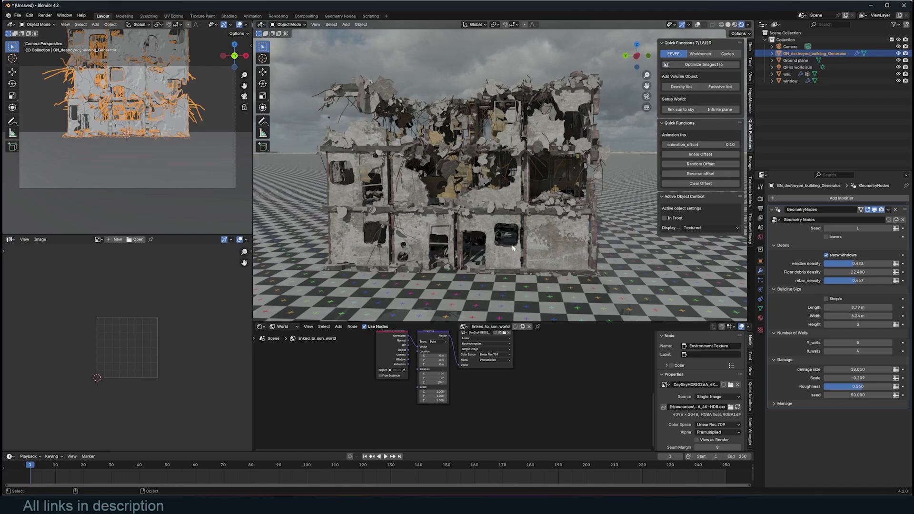
middle_drag(534, 186, 390, 248)
scroll(510, 183, up, 3)
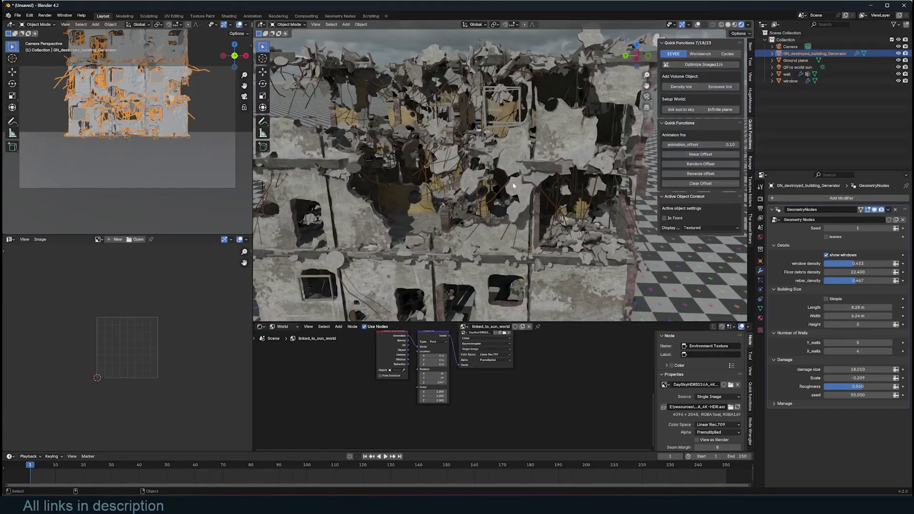
scroll(556, 203, down, 5)
middle_drag(555, 203, 502, 219)
scroll(476, 205, up, 4)
middle_drag(410, 183, 450, 165)
scroll(447, 159, down, 4)
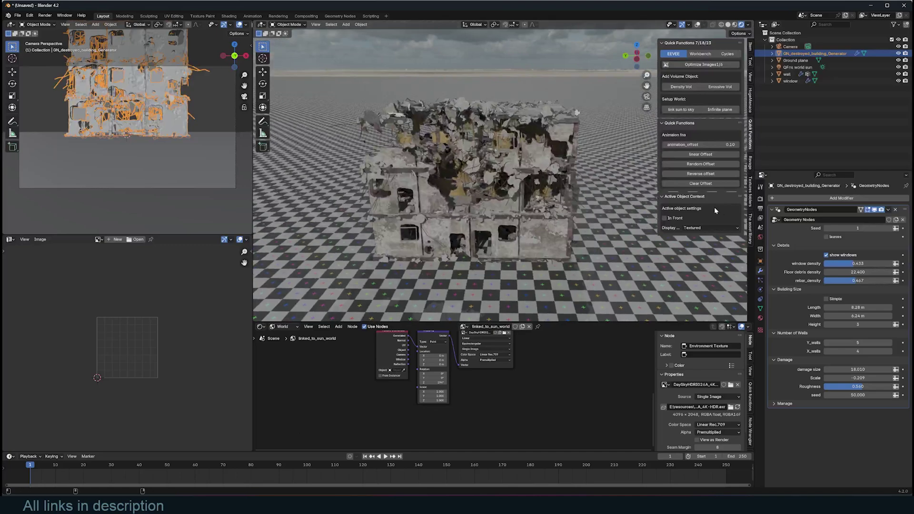
Step: Try a window density of 1.000 on the building
middle_drag(535, 165, 500, 108)
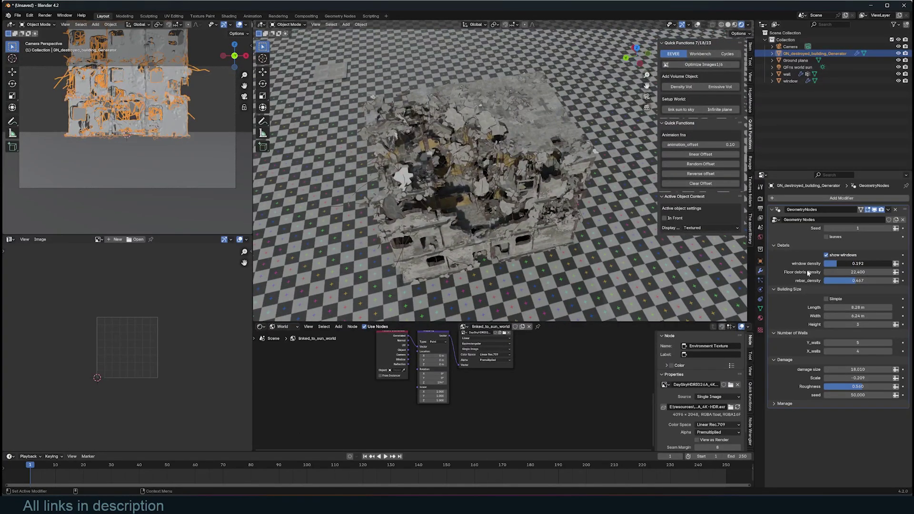
drag(843, 264, 854, 264)
middle_drag(501, 223, 475, 170)
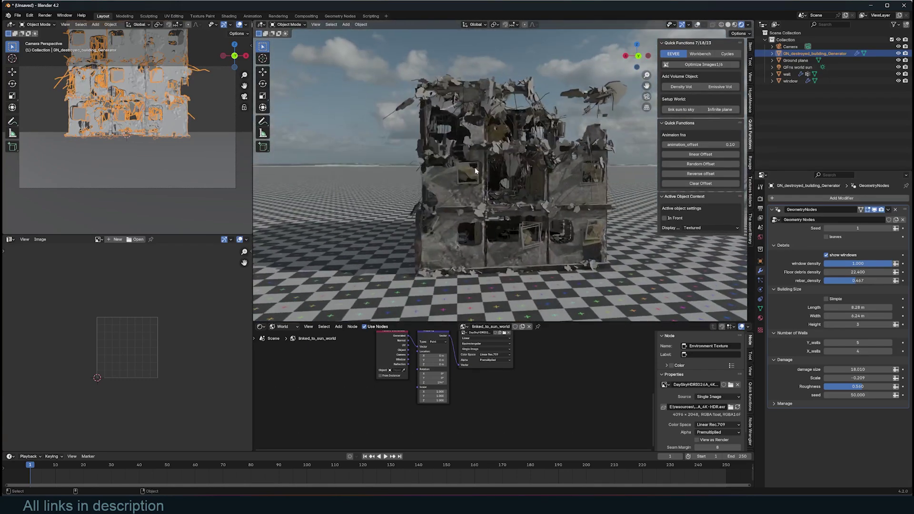
mouse_move(593, 195)
middle_down()
mouse_move(511, 208)
mouse_move(497, 225)
mouse_move(552, 210)
mouse_move(559, 198)
mouse_move(491, 183)
mouse_move(487, 168)
mouse_move(607, 192)
middle_up()
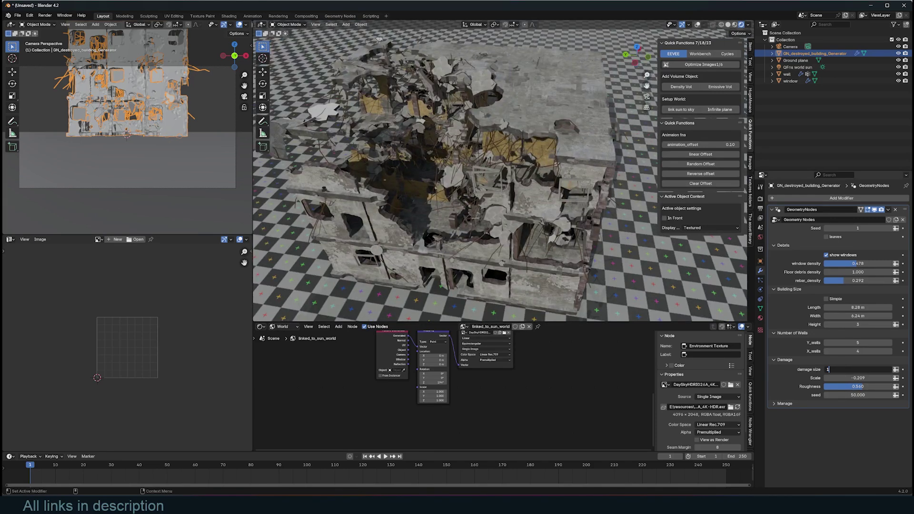
Step: Try a damage size of 1 and check the building from different sides
key(Return)
scroll(552, 193, down, 4)
middle_drag(551, 193, 614, 176)
middle_drag(575, 261, 651, 285)
scroll(583, 223, up, 7)
scroll(584, 223, down, 3)
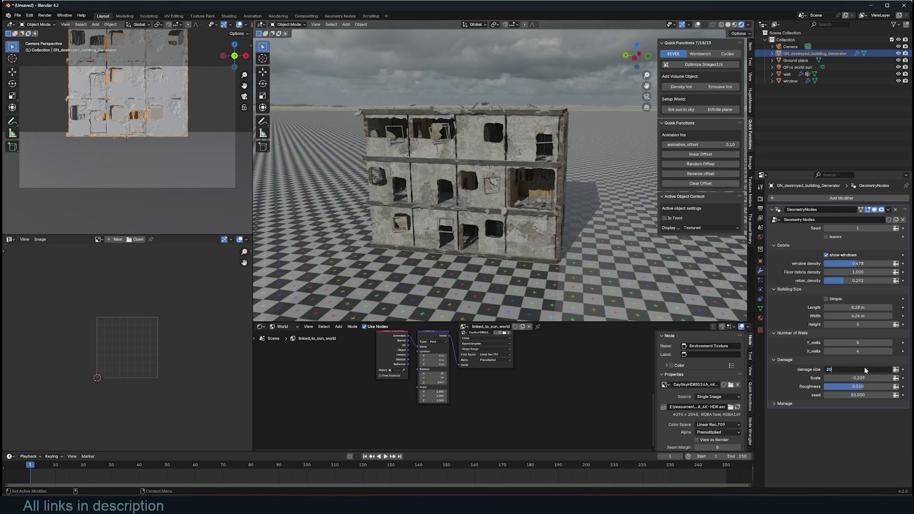
Step: Set the building's damage size to 20 and the damage seed to 1
key(Return)
mouse_move(519, 181)
middle_down()
mouse_move(537, 151)
mouse_move(532, 172)
middle_up()
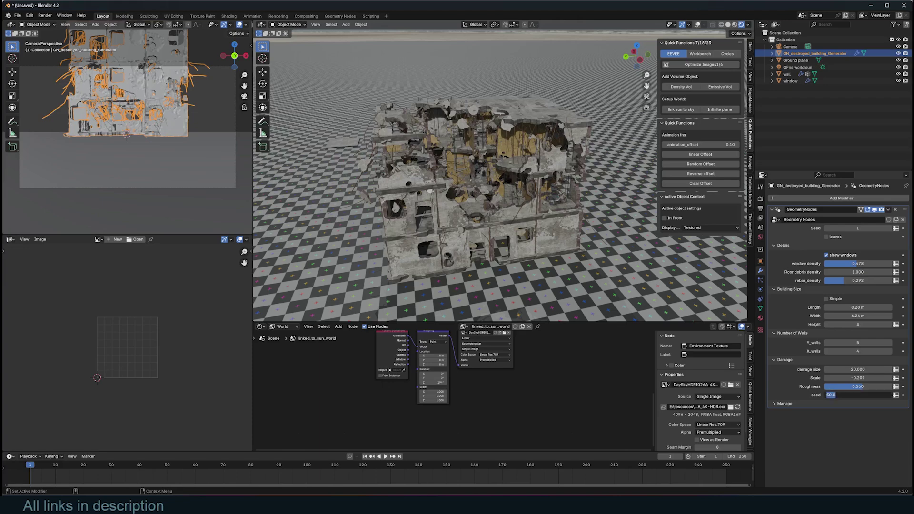
key(Return)
middle_drag(437, 149, 523, 153)
Step: Duplicate the building and move the copy along the X and Y axes, clear of the original
scroll(523, 154, down, 5)
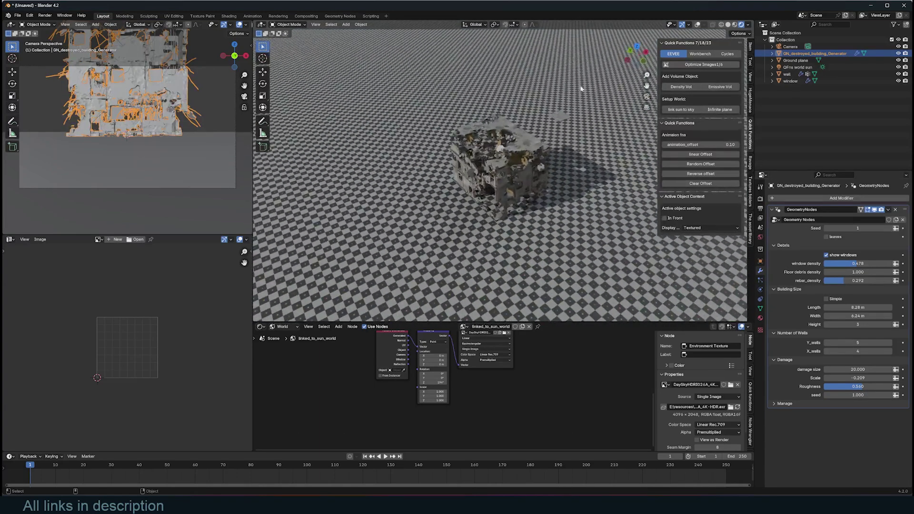
key(shift+d)
key(x)
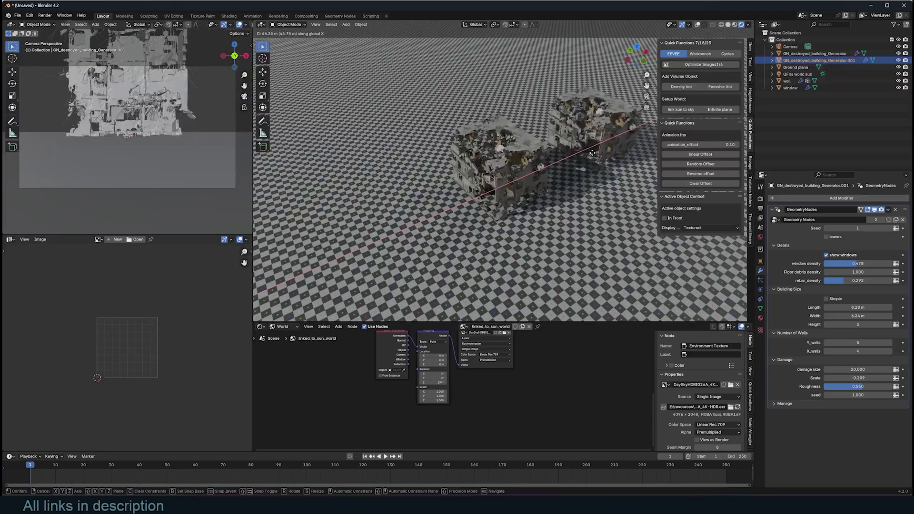
click(591, 177)
shift+middle_drag(592, 177, 457, 166)
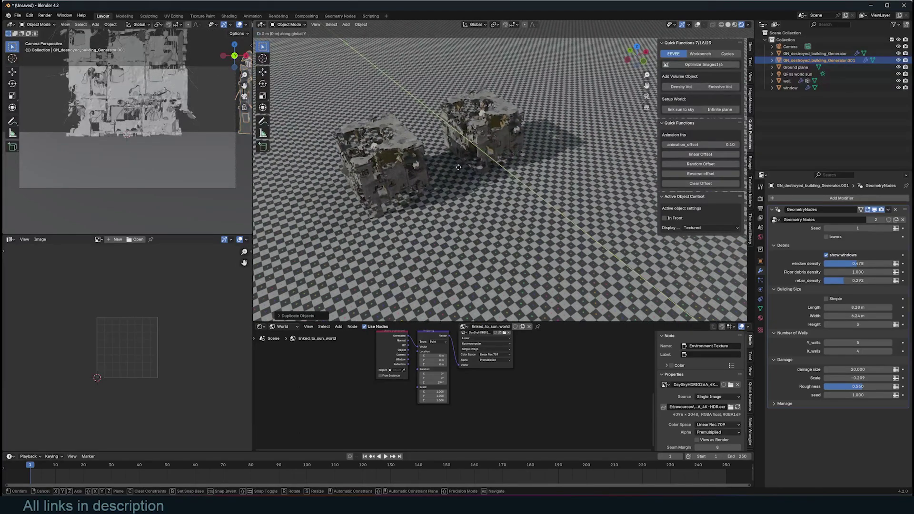
click(543, 233)
key(g)
key(x)
click(443, 241)
Step: Set the duplicated building's Height to 8
middle_drag(441, 238, 474, 232)
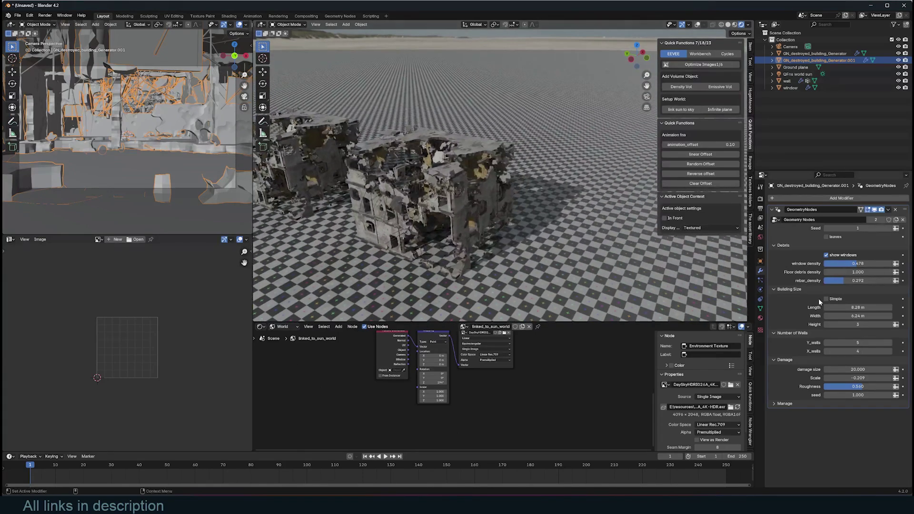
click(855, 324)
text(8)
key(Return)
scroll(490, 152, down, 3)
middle_drag(491, 152, 527, 162)
scroll(526, 162, up, 2)
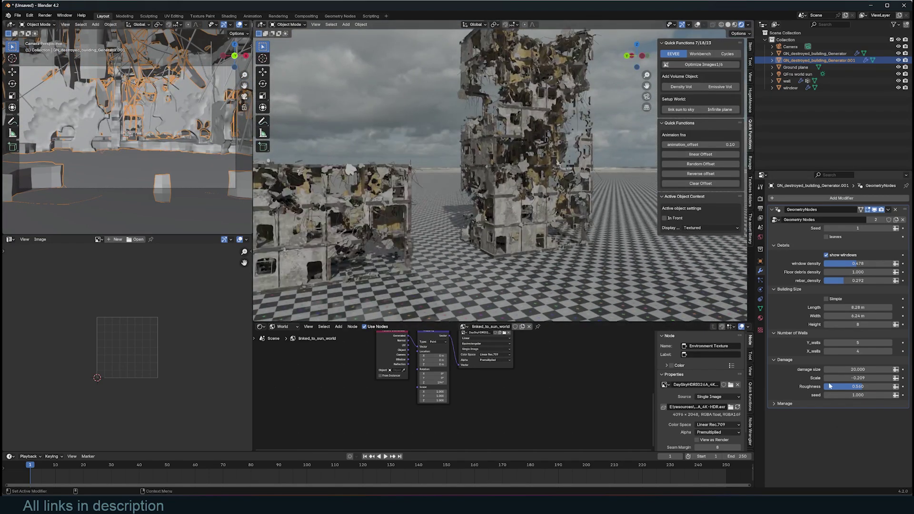
Step: Set the tall building's damage Roughness to about 0.203 and its damage seed to 100
drag(862, 386, 838, 386)
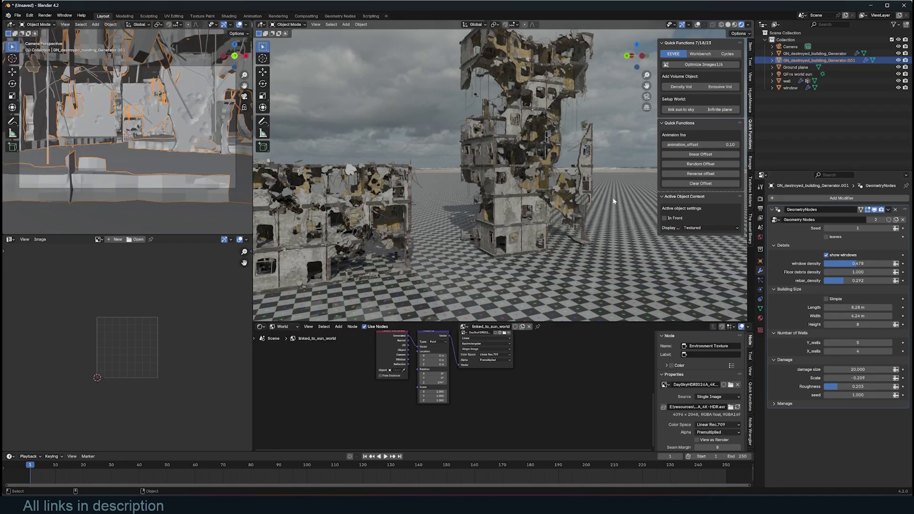
middle_drag(615, 201, 524, 243)
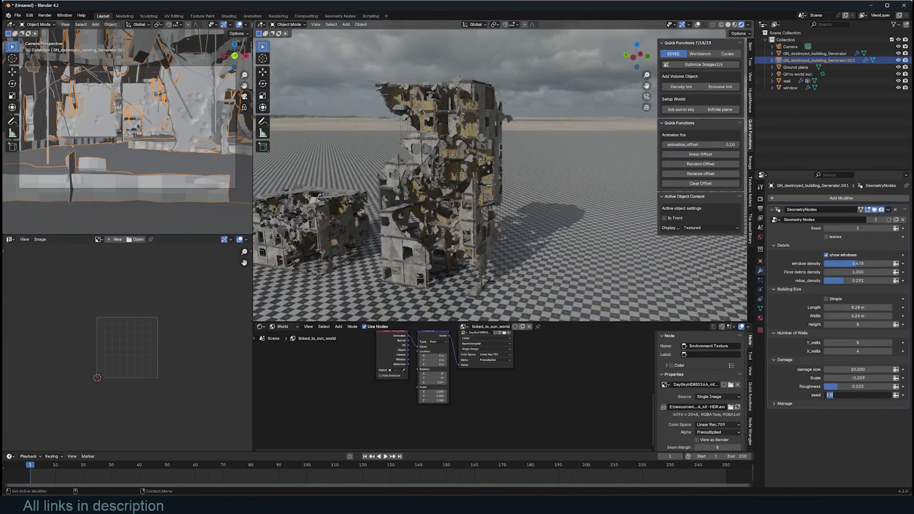
click(847, 450)
middle_drag(419, 166, 348, 190)
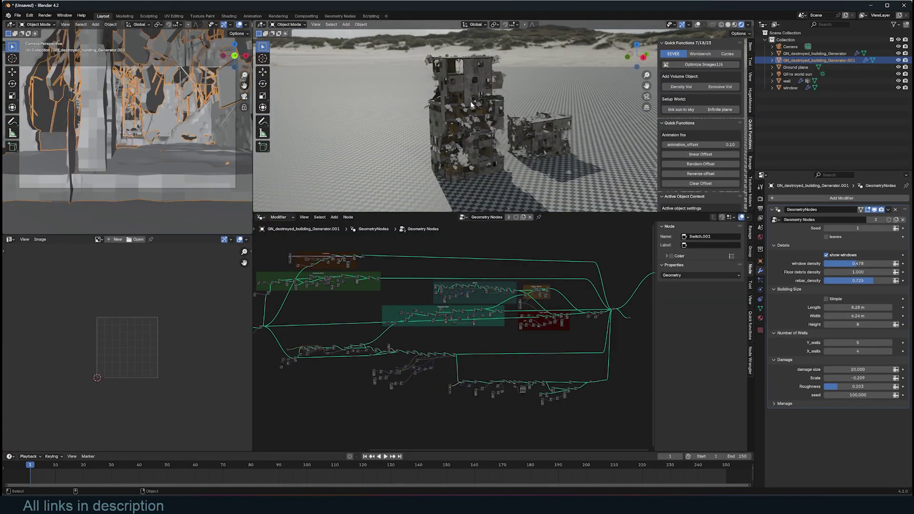
Step: Duplicate the tall building in top view, place the copy beside it and rotate the copy 90 degrees
middle_drag(498, 114, 436, 124)
key(KP_7)
key(shift+d)
click(394, 104)
text(r90)
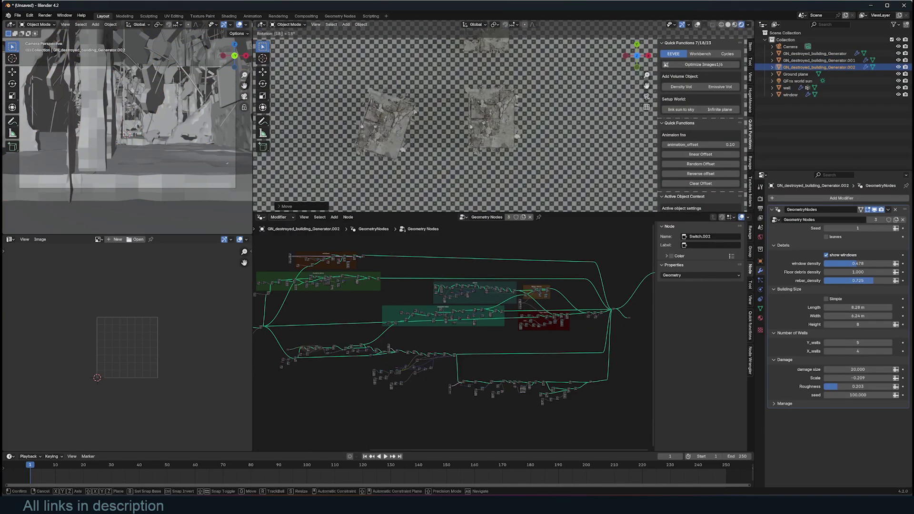
key(Return)
Step: Set the rotated copy's Height to 2 and Width to 20 m
middle_drag(548, 198, 550, 72)
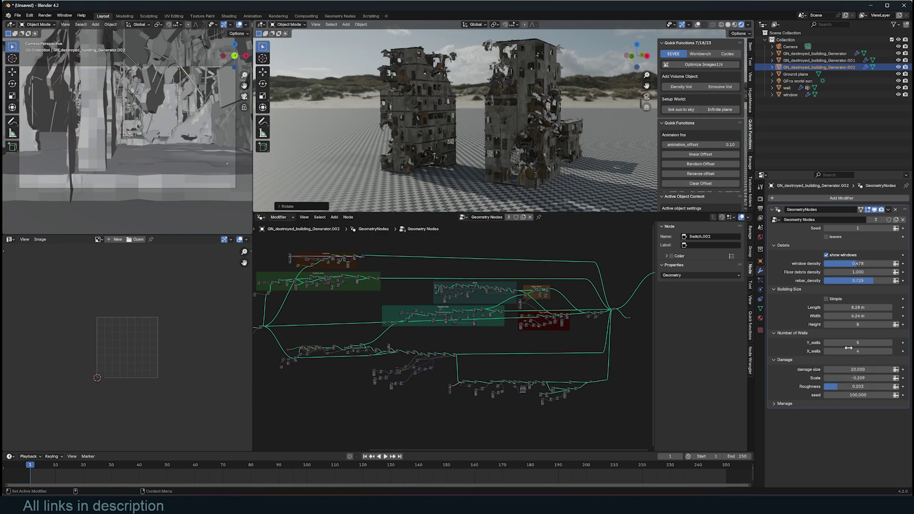
click(857, 325)
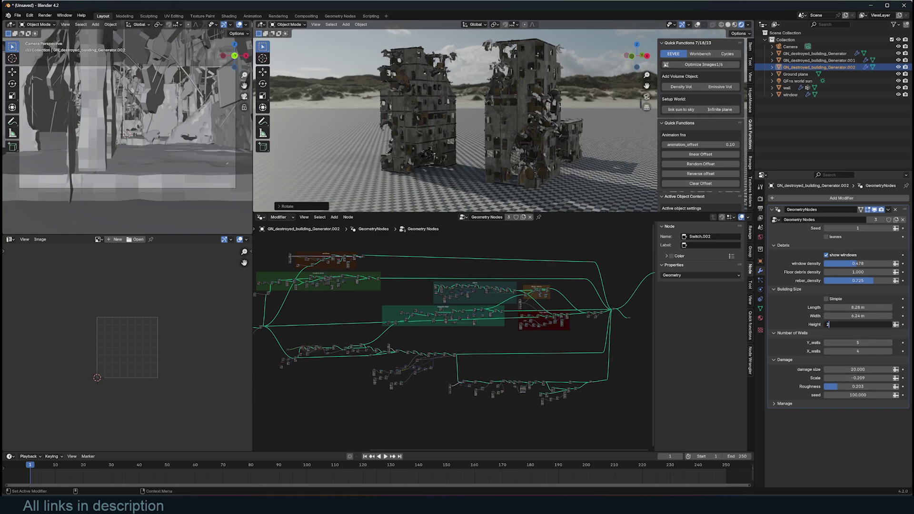
key(Return)
middle_drag(614, 67, 486, 112)
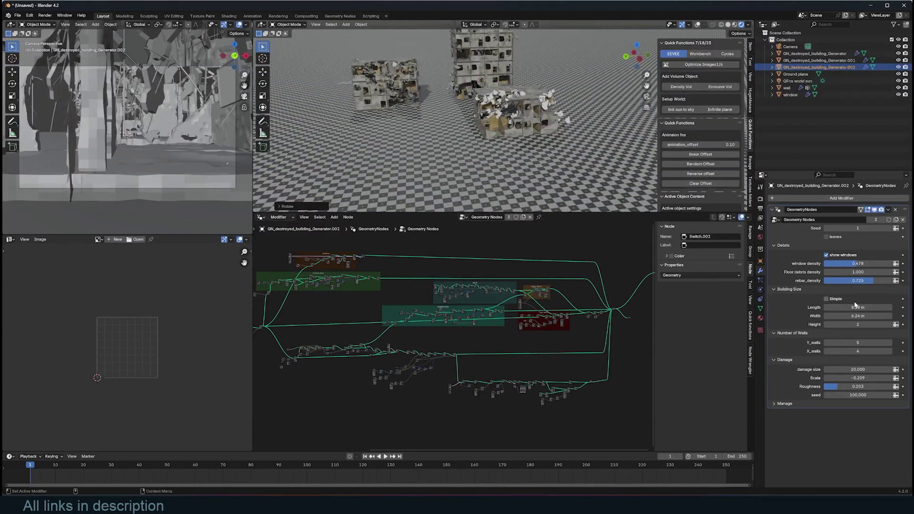
click(853, 316)
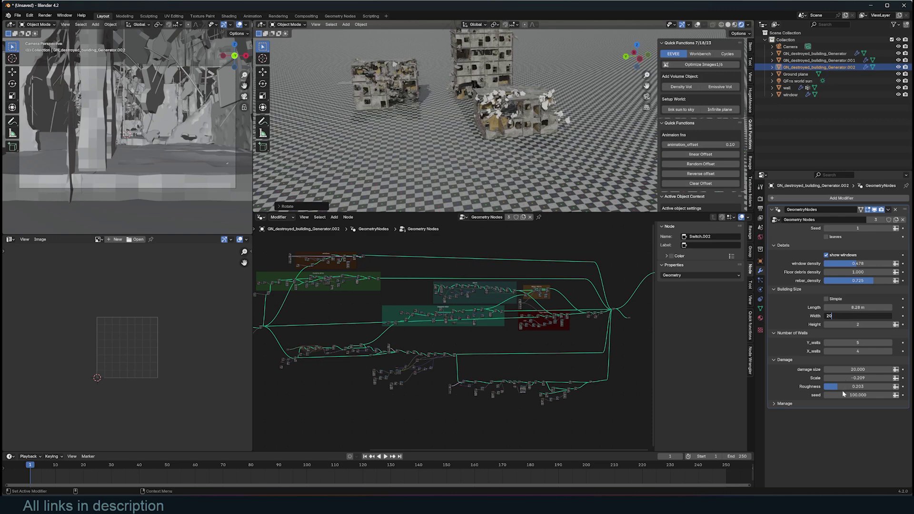
key(Return)
middle_drag(514, 109, 505, 138)
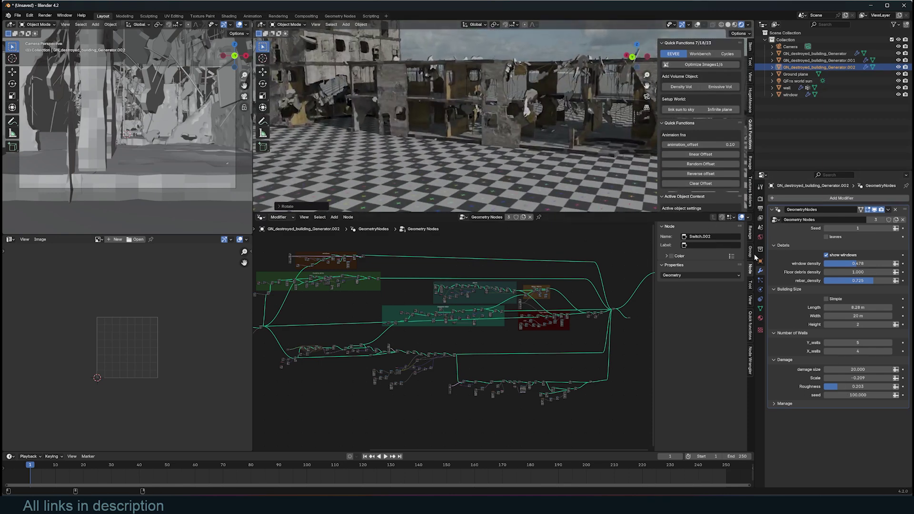
Step: Try 15 X_walls on the wide low building, then settle on 10
click(857, 352)
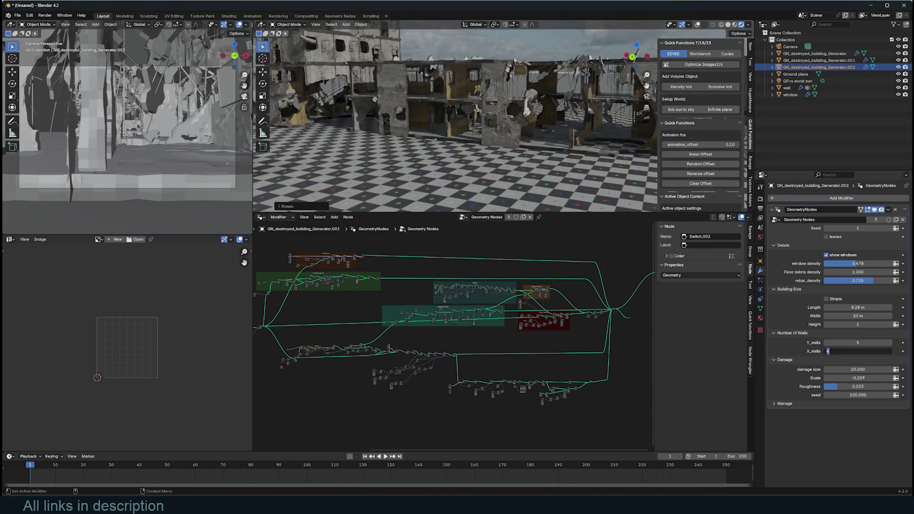
key(Return)
click(857, 351)
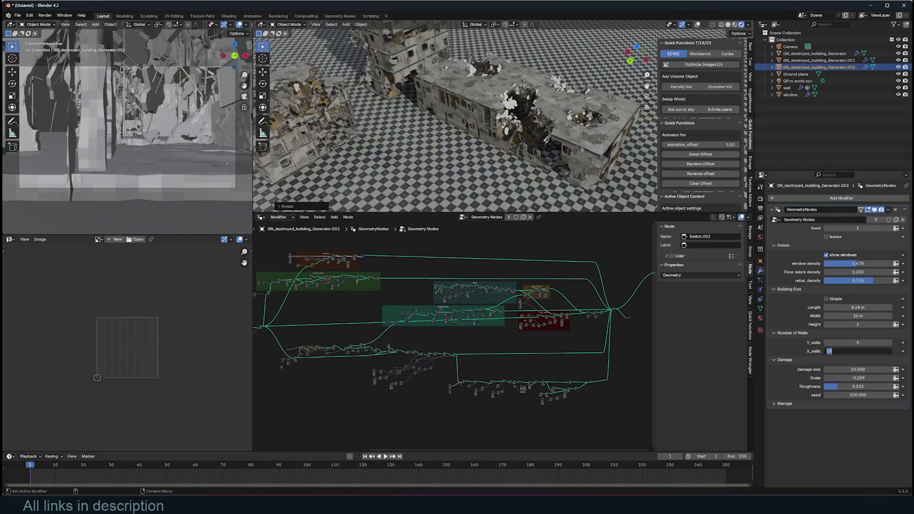
key(Return)
middle_drag(591, 136, 531, 123)
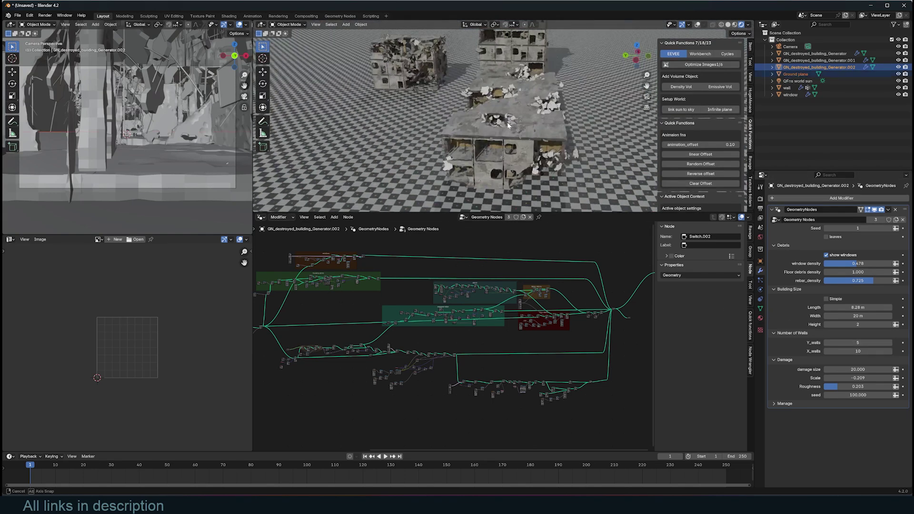
Step: Duplicate the wide low building and raise the copy straight up along Z to stack it on the original
key(shift+alt+z)
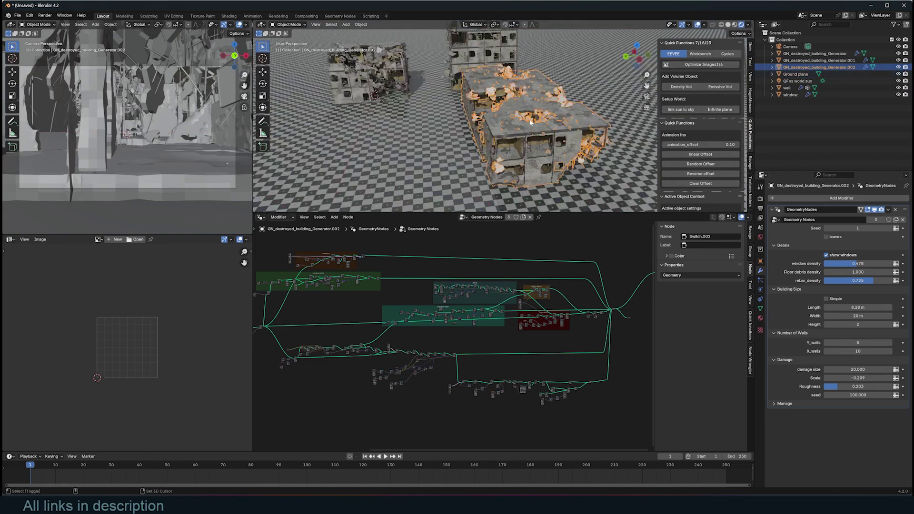
key(shift+d)
key(z)
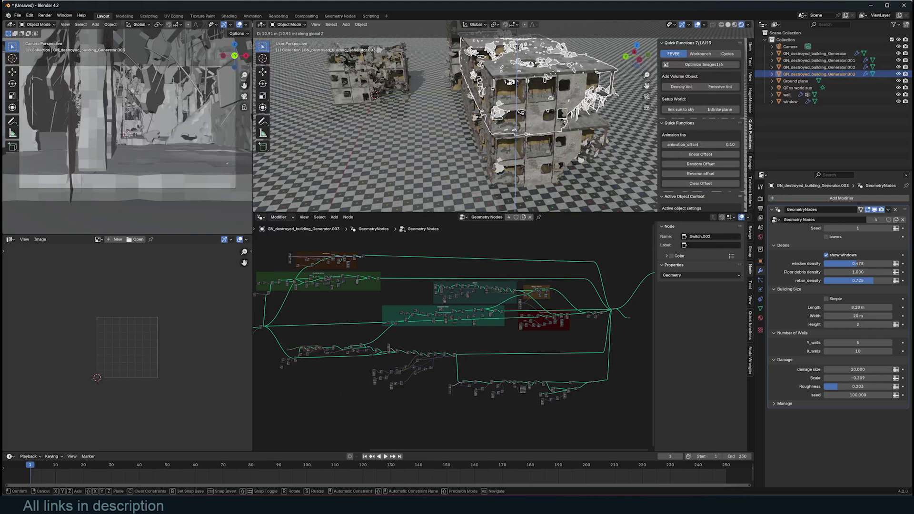
click(555, 74)
middle_drag(555, 75, 593, 51)
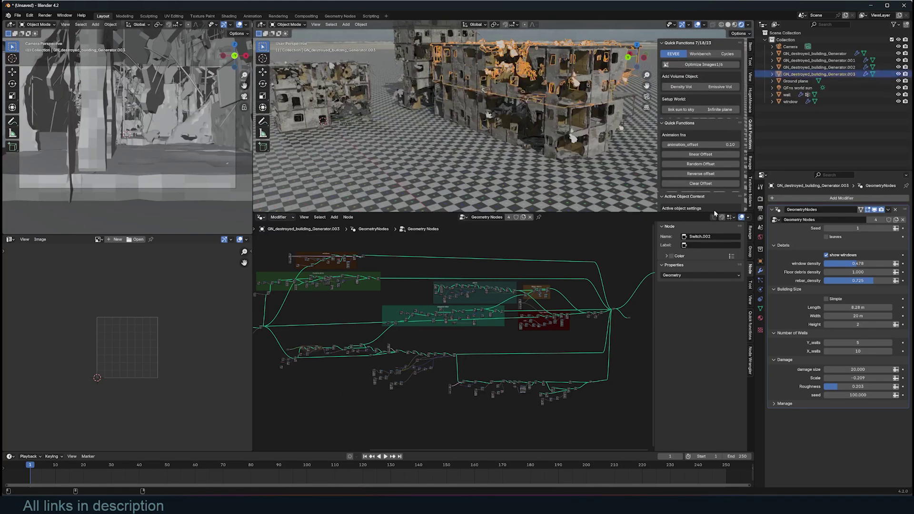
Step: Set the upper copy's Length to 4 m and activate the Move tool with that building selected
click(834, 307)
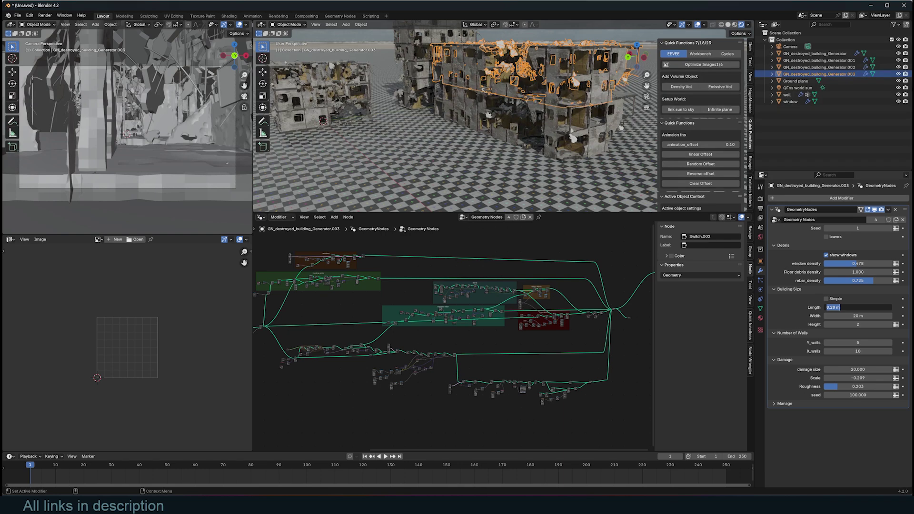
text(4)
key(Return)
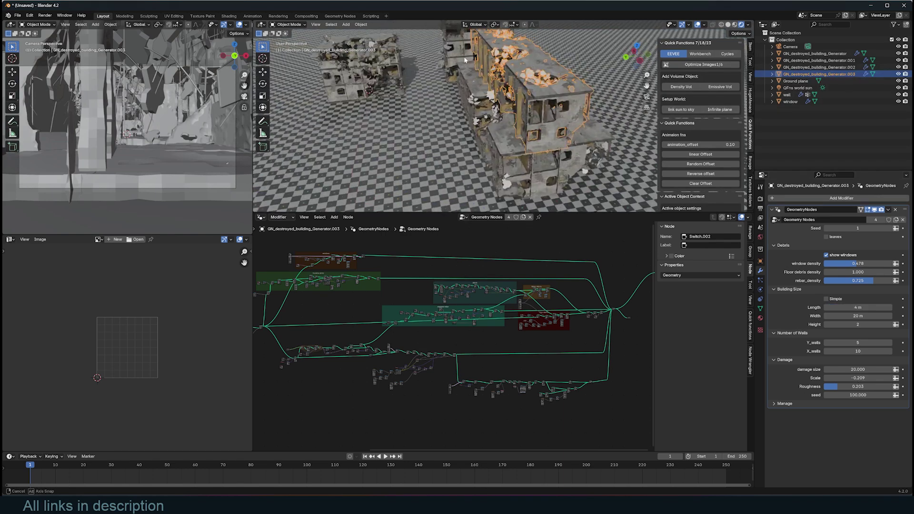
click(264, 73)
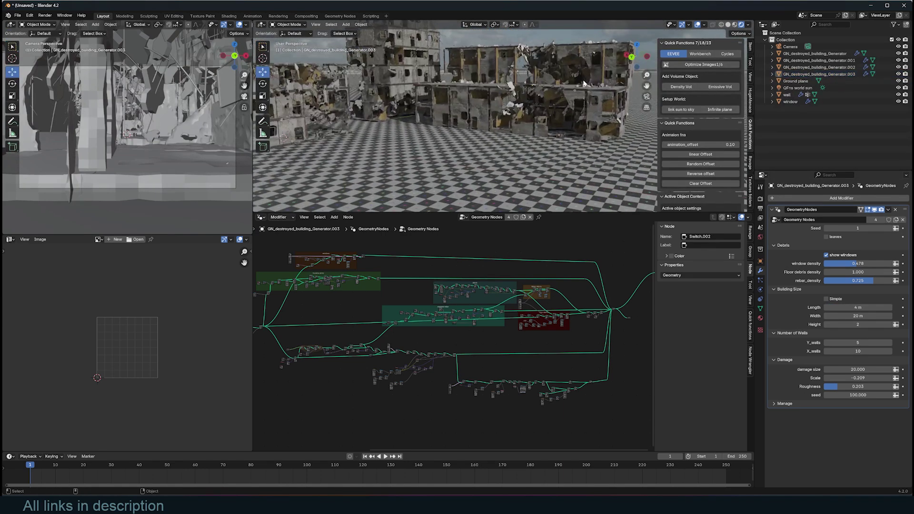
middle_drag(567, 88, 358, 167)
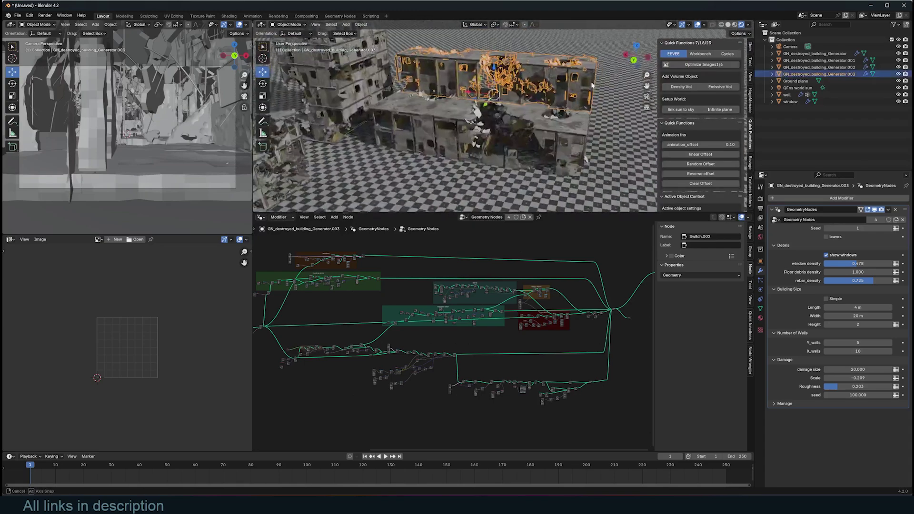
middle_drag(529, 86, 501, 111)
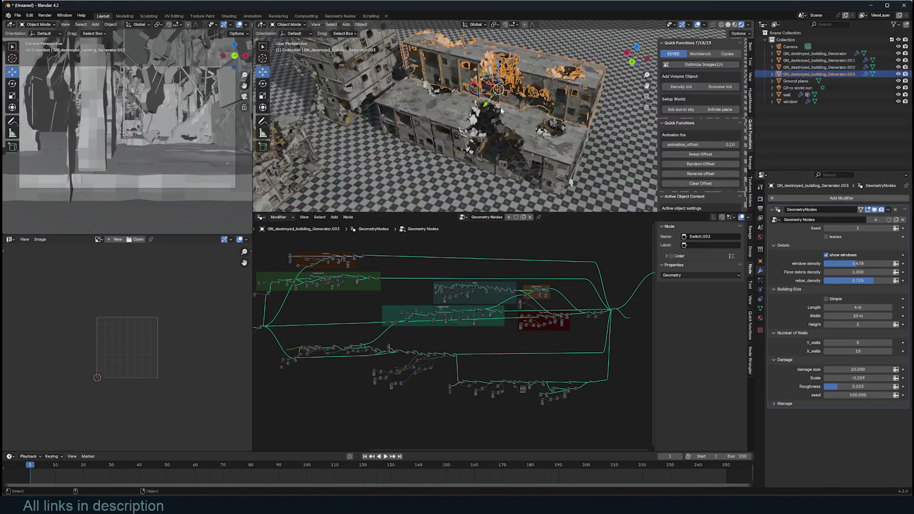
Step: Set the upper building's X_walls to 5 and try a damage size of 10 before settling on 50
click(858, 351)
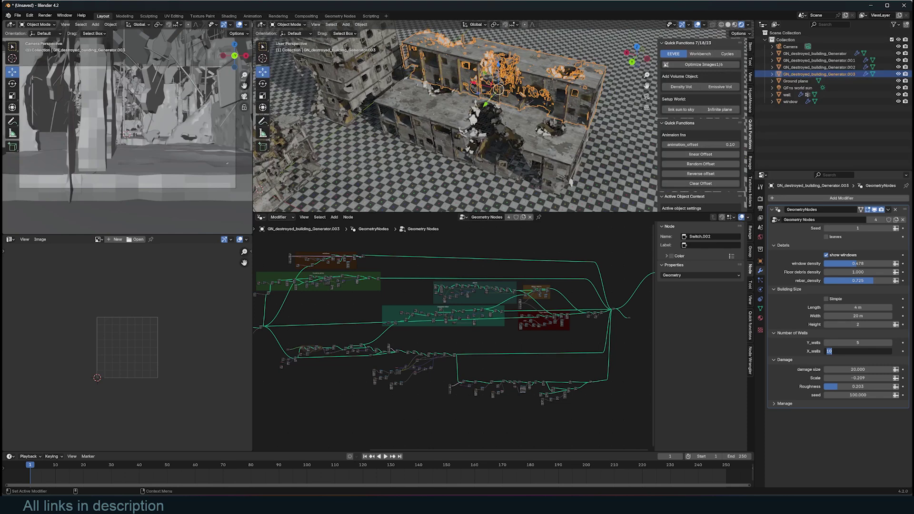
key(Return)
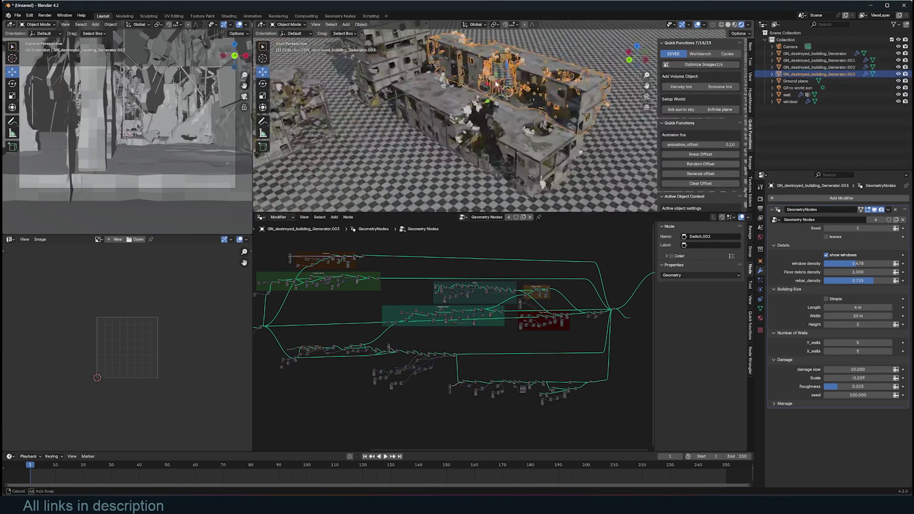
click(852, 370)
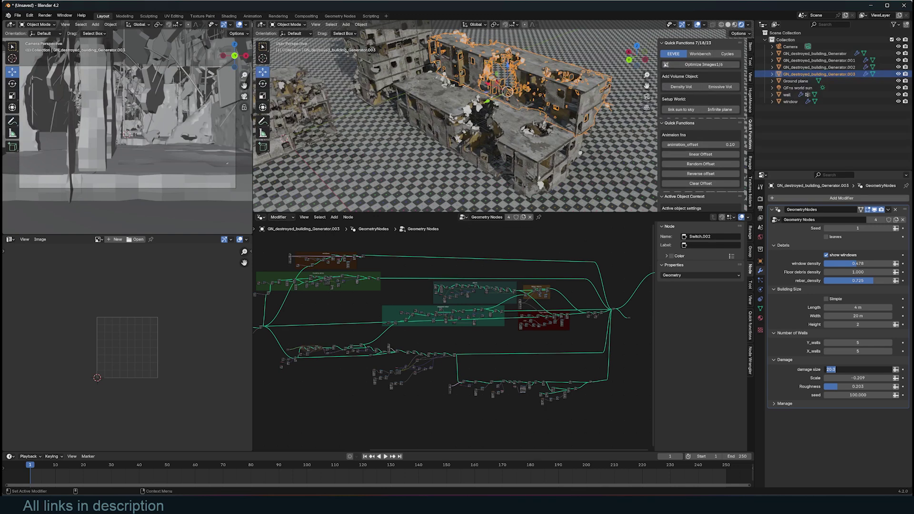
key(Return)
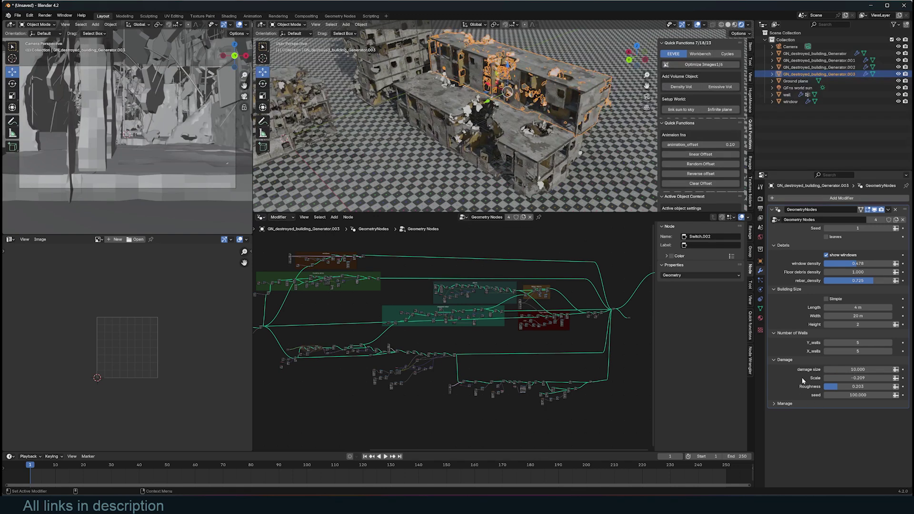
click(853, 370)
text(50)
key(Return)
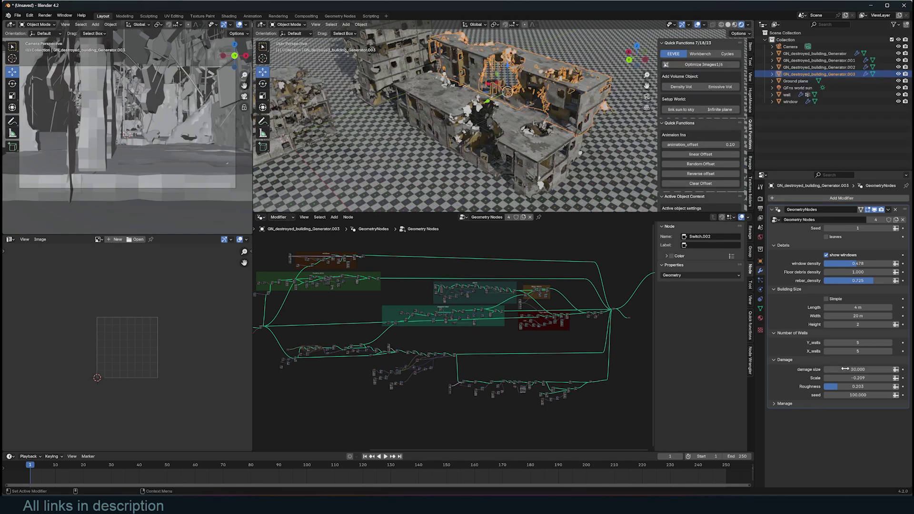
Step: Adjust the upper building's damage Scale to about -0.233 and Roughness to about 0.433, then deselect it
drag(859, 378, 854, 378)
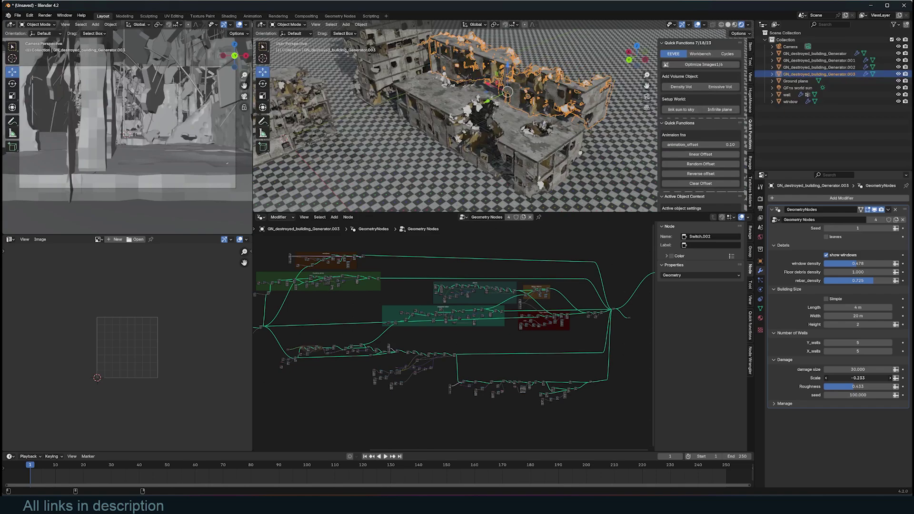
click(618, 119)
middle_drag(617, 119, 512, 114)
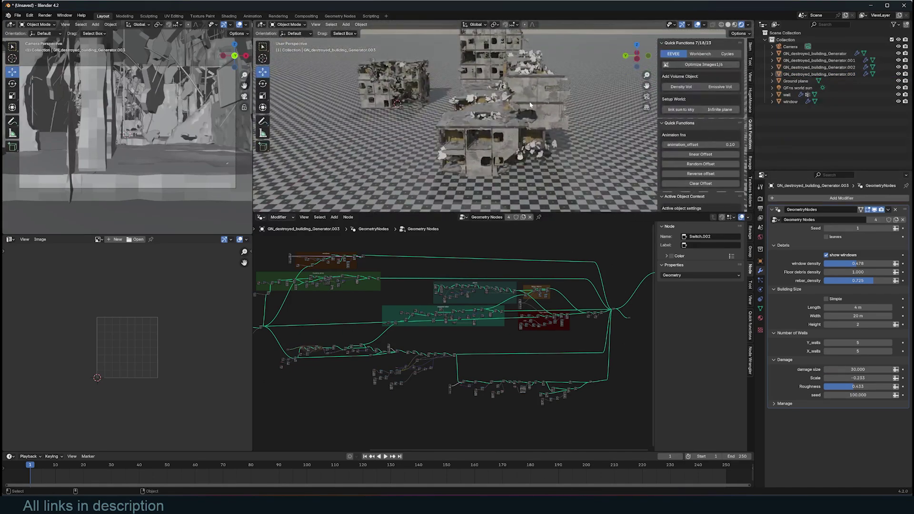
Step: Display the building's material settings and change the node editor to the Shader Editor, framing the leaf material's nodes
click(761, 318)
click(261, 217)
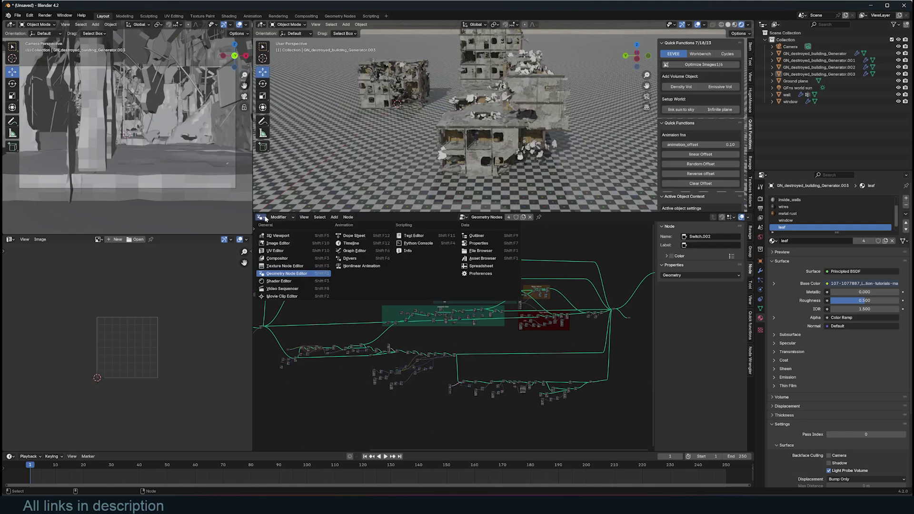
click(279, 281)
key(Home)
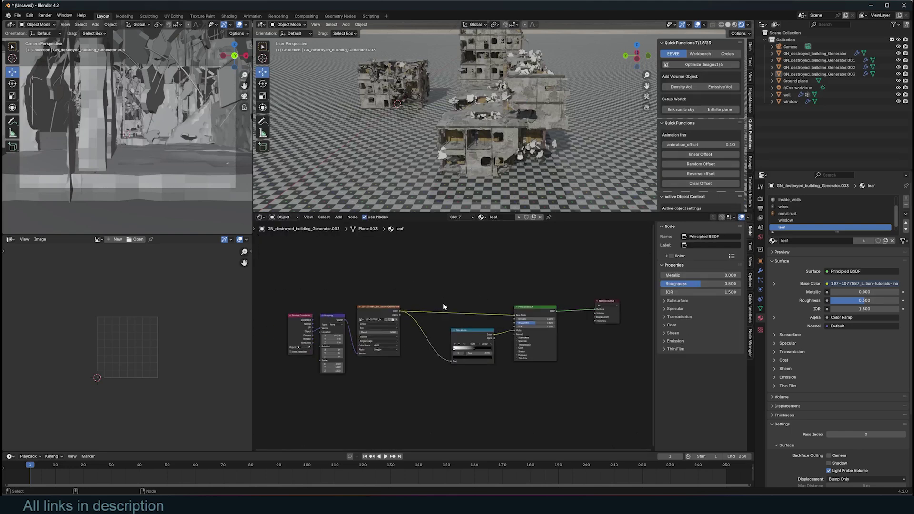
middle_drag(443, 303, 445, 253)
scroll(600, 144, up, 4)
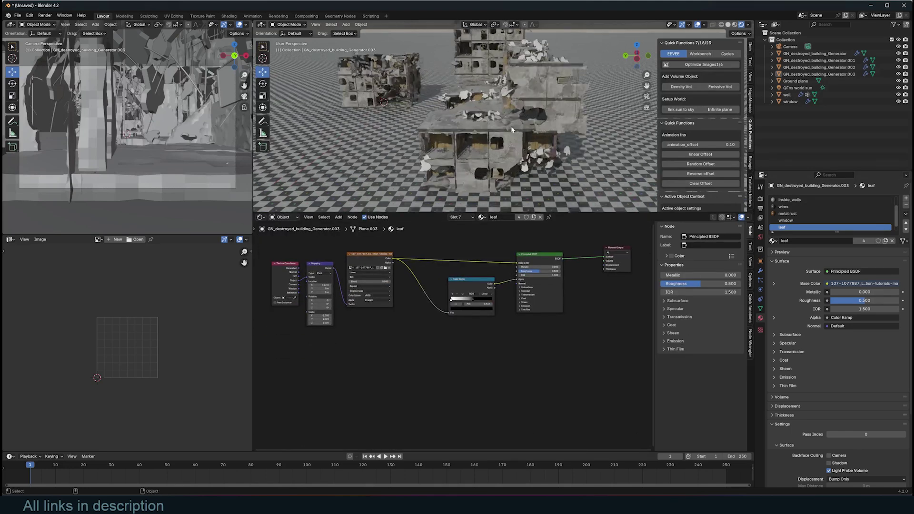
Step: Select the inside_walls material and lower the midpoint of its RGB Curves to darken the concrete texture
click(790, 200)
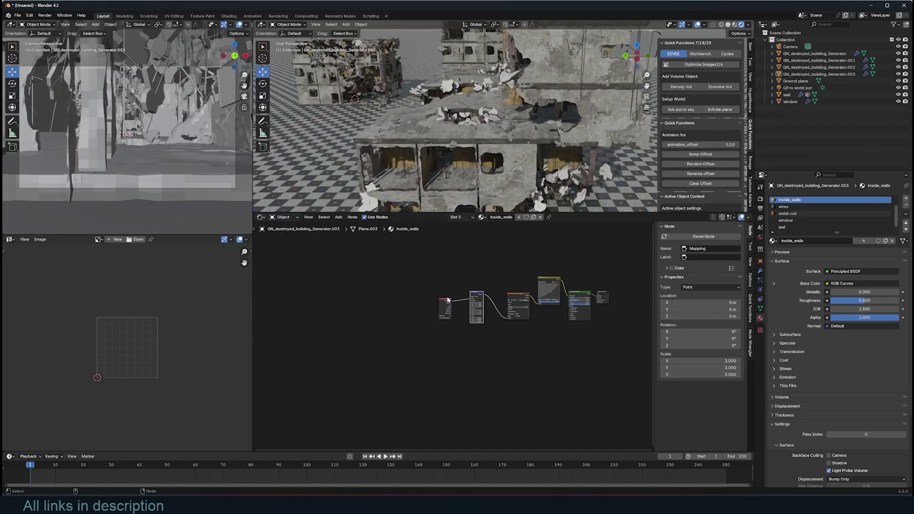
scroll(349, 316, up, 4)
middle_drag(526, 324, 333, 327)
scroll(333, 327, up, 2)
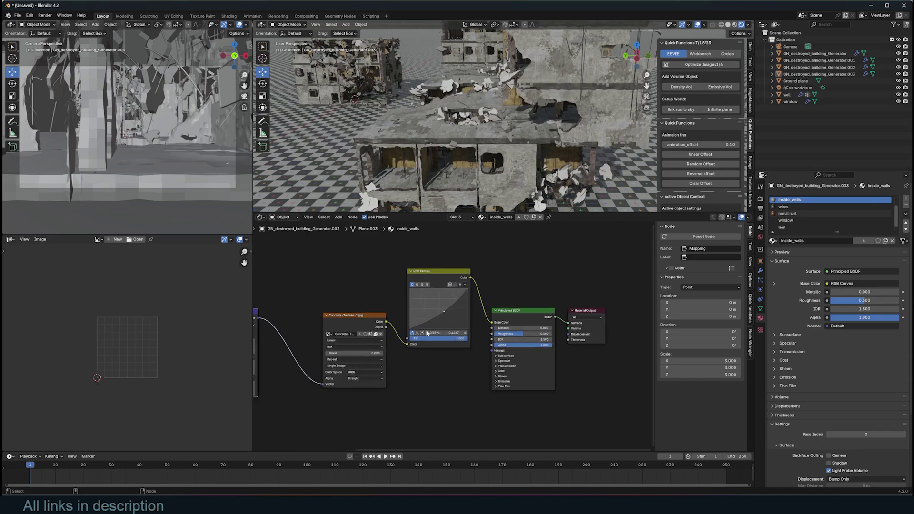
middle_drag(477, 71, 519, 110)
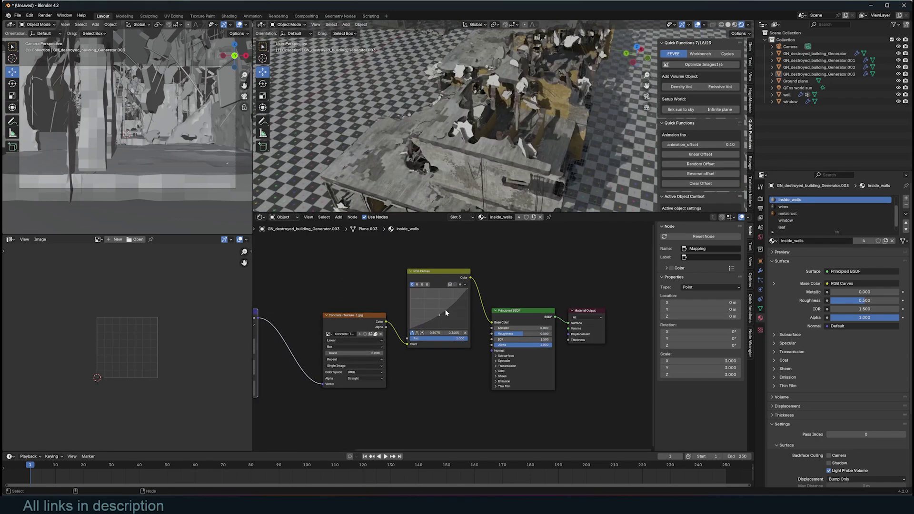
drag(441, 318, 441, 319)
middle_drag(476, 122, 528, 103)
Step: Examine the shader setups of the wires, metal rust, window, leaf, stem and floor materials one after another
click(784, 207)
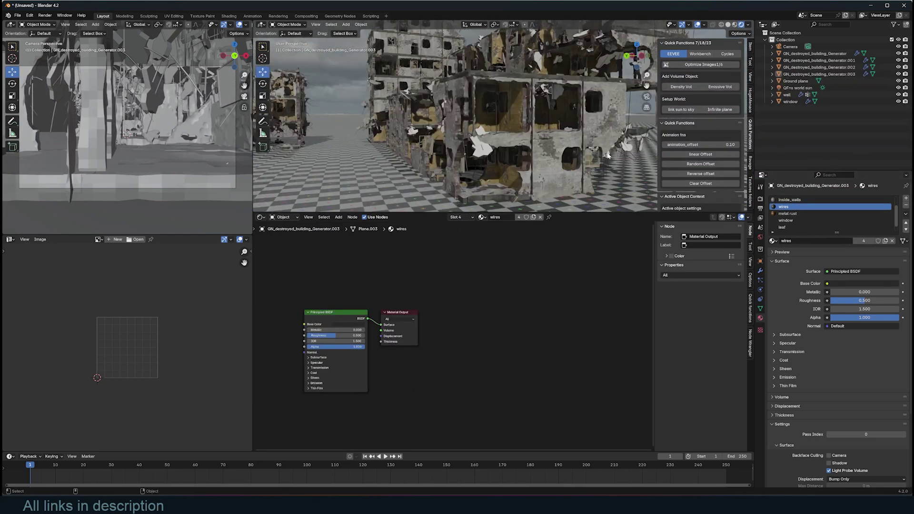
click(790, 213)
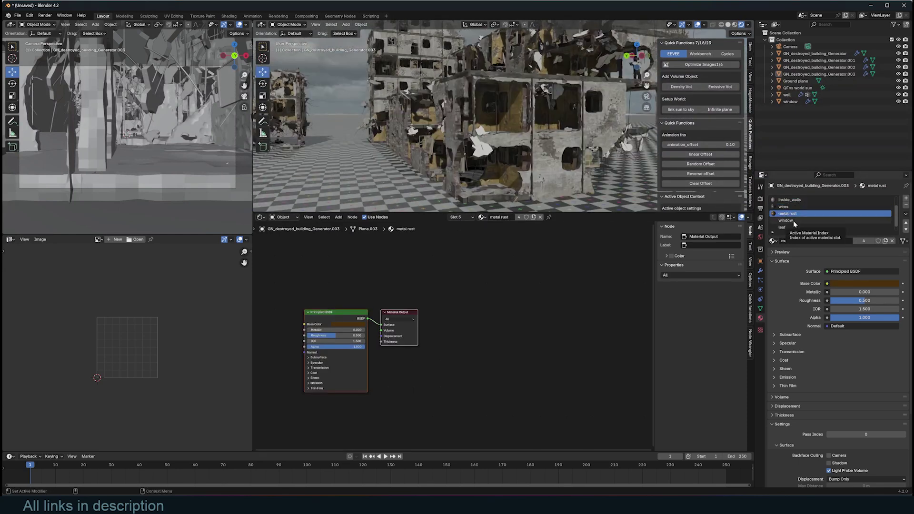
click(796, 221)
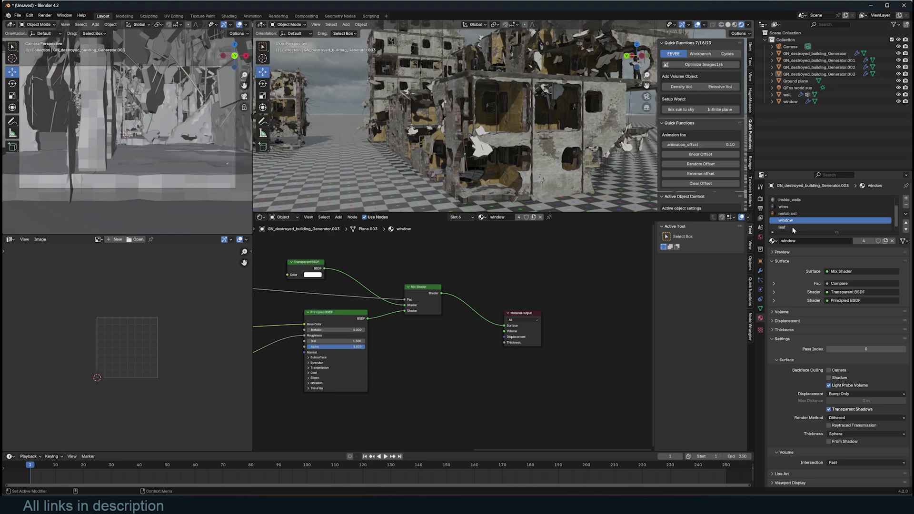
click(794, 229)
scroll(793, 229, down, 1)
click(794, 228)
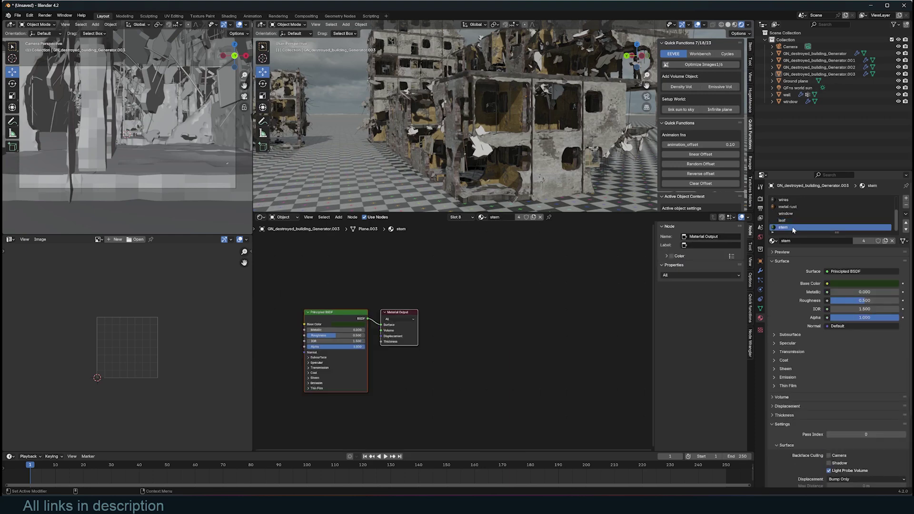
scroll(800, 200, up, 3)
click(800, 199)
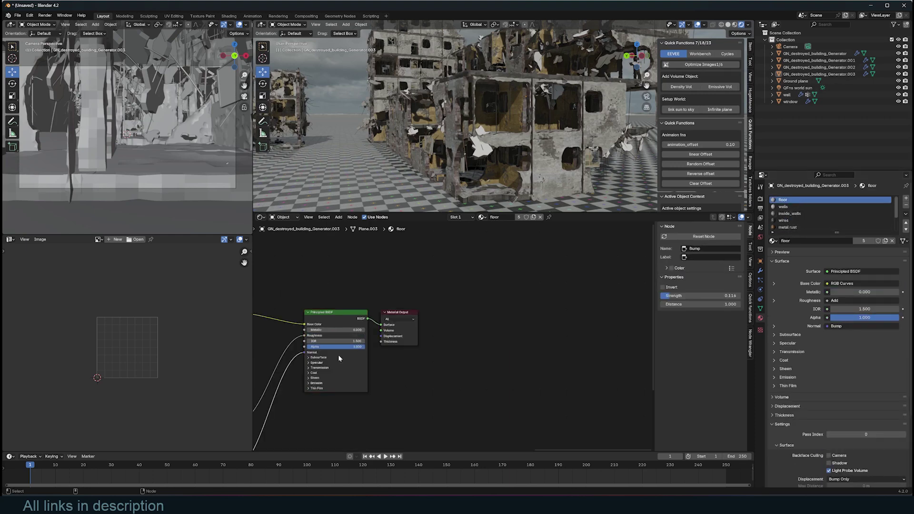
scroll(539, 310, up, 5)
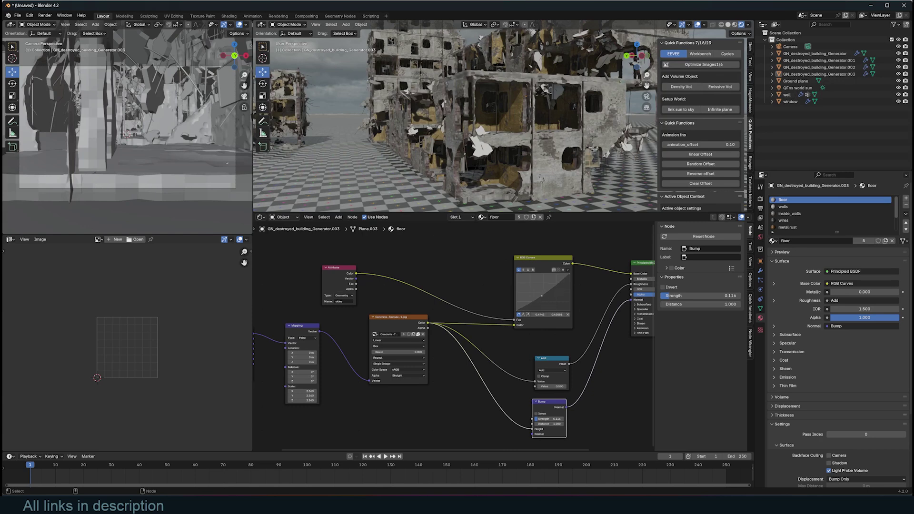
Step: Try a blue tint in the walls material's Overlay mix node, then change the tint to white
click(800, 207)
scroll(503, 109, up, 3)
click(531, 338)
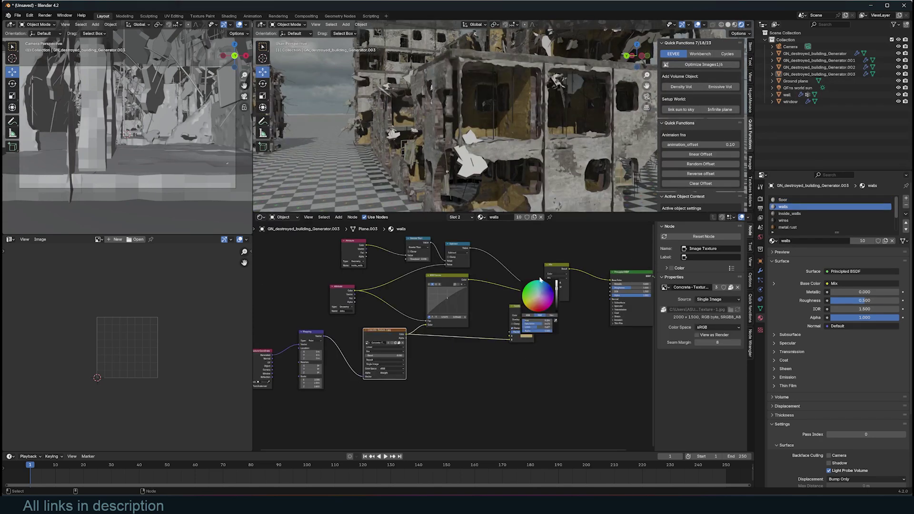
click(544, 290)
scroll(357, 102, down, 5)
middle_drag(350, 96, 375, 104)
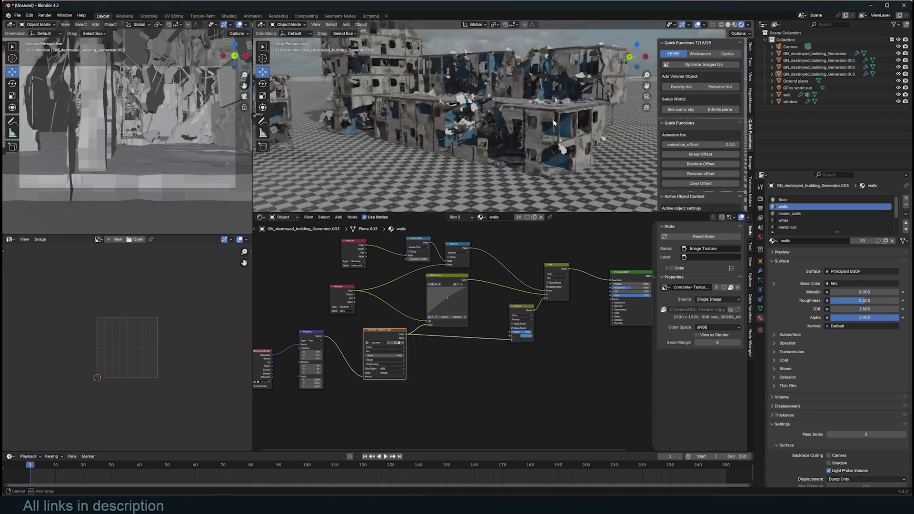
click(527, 338)
drag(542, 301, 541, 281)
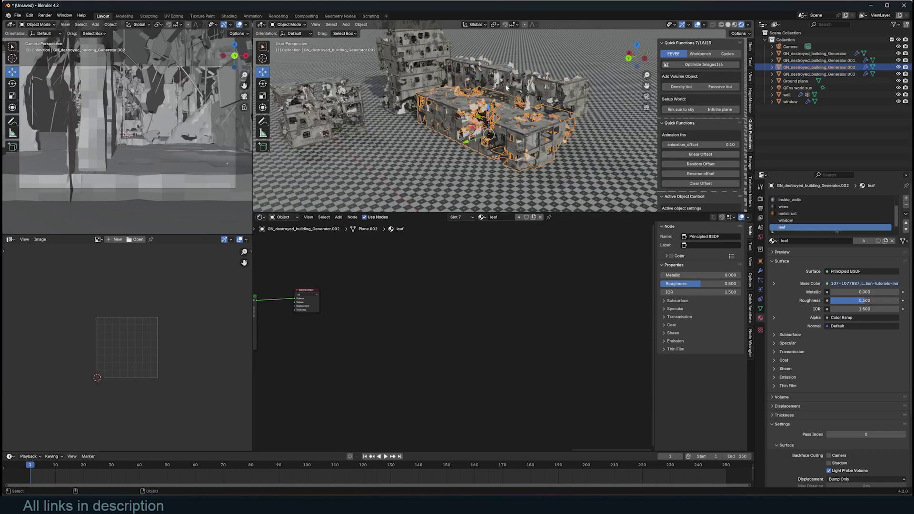
Step: Select the narrow upper building and add an Object Info node to its walls material, below the concrete texture's link
click(507, 88)
middle_drag(500, 383, 523, 346)
scroll(515, 331, up, 2)
key(shift+a)
click(503, 314)
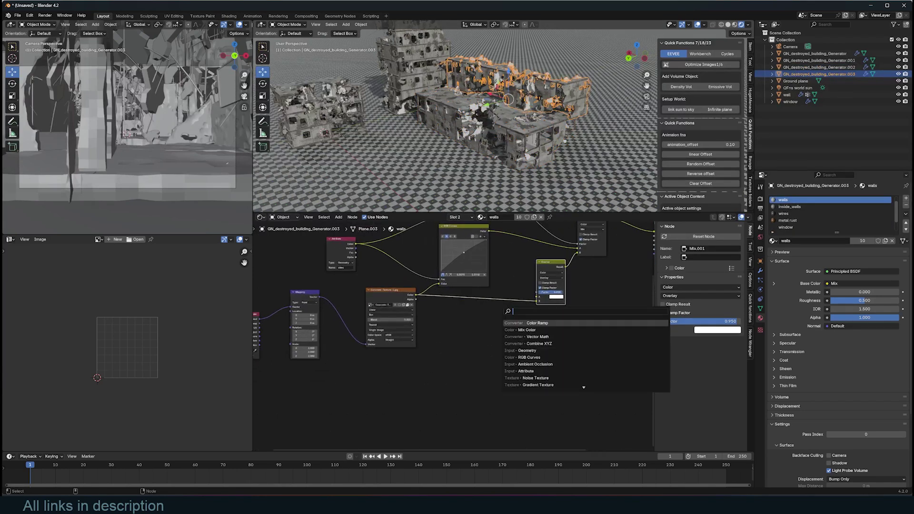
text(ge)
text(obj)
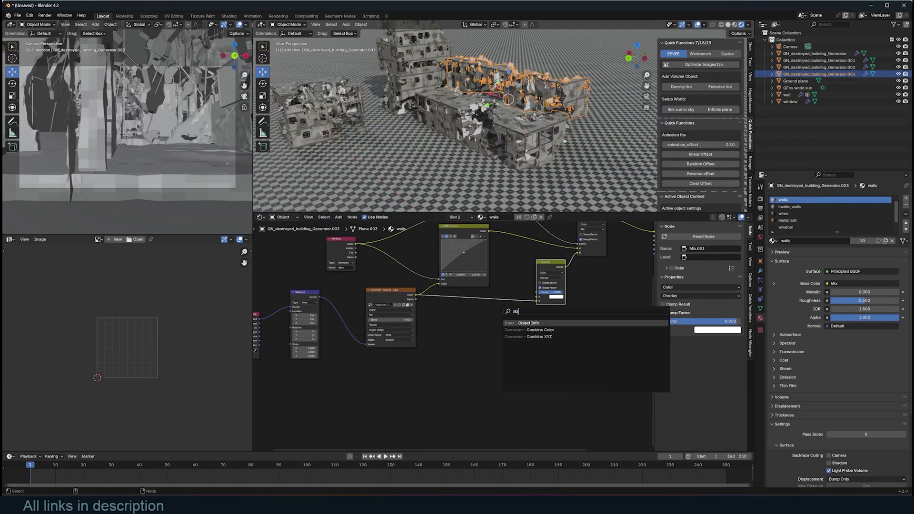
key(Return)
click(445, 321)
Step: Connect the Object Info node's Random output to input A of the Overlay mix and move the node further away
scroll(556, 329, up, 3)
middle_drag(556, 329, 471, 307)
scroll(471, 308, up, 2)
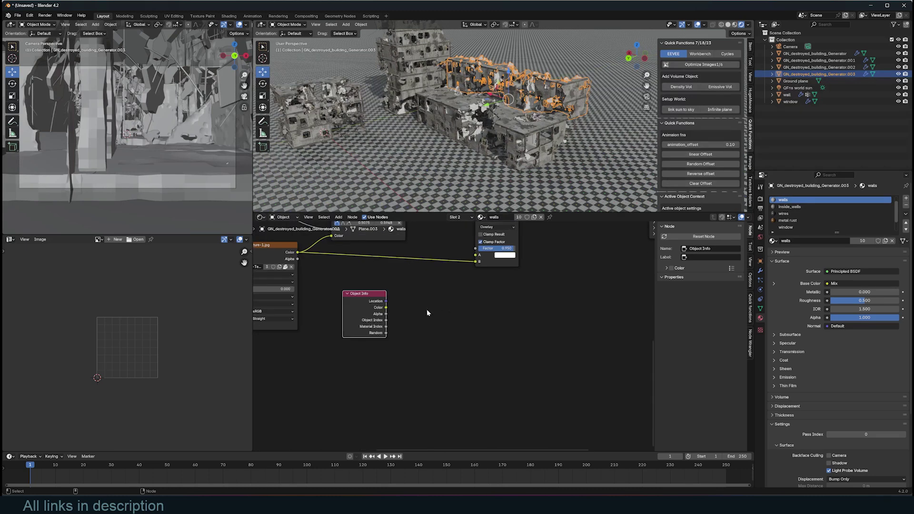
drag(387, 333, 478, 256)
drag(478, 256, 476, 256)
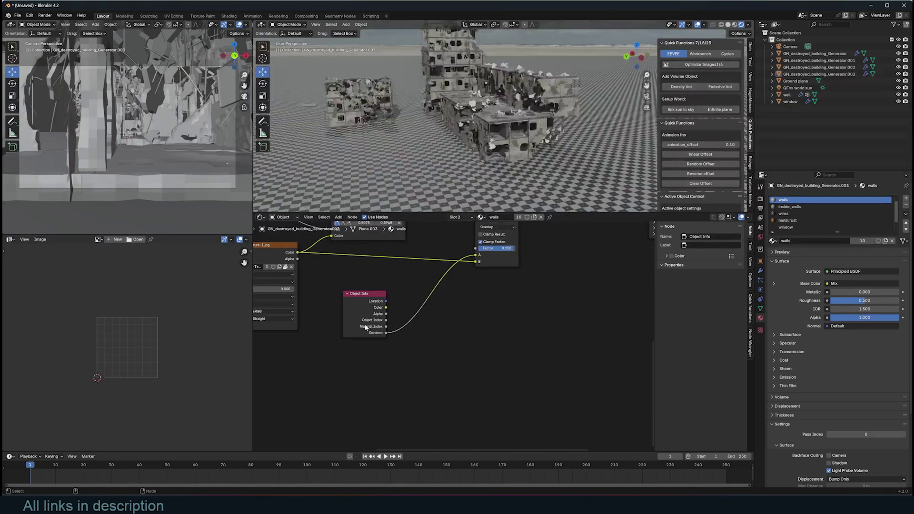
drag(367, 327, 330, 356)
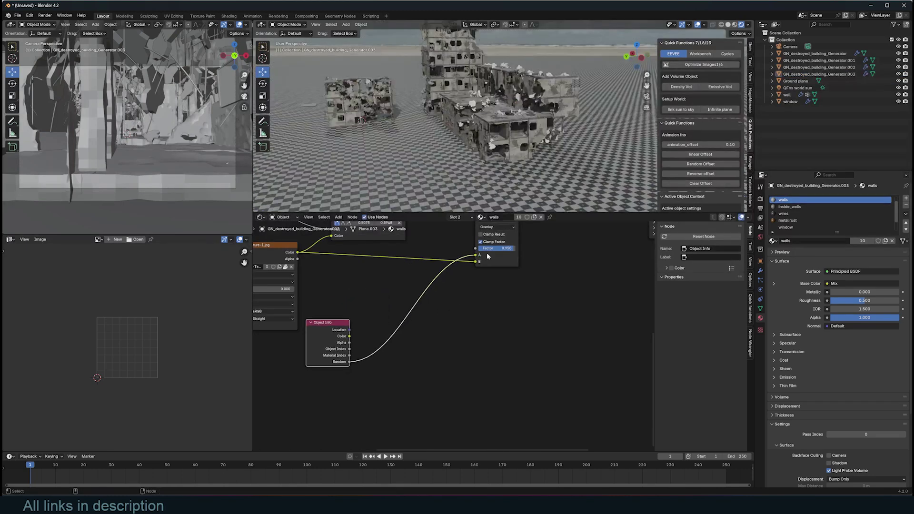
Step: Insert a Hue/Saturation/Value node between the Object Info node and the Overlay mix, with the Random output driving its Hue input
middle_drag(429, 299, 439, 314)
key(shift+a)
text(hu)
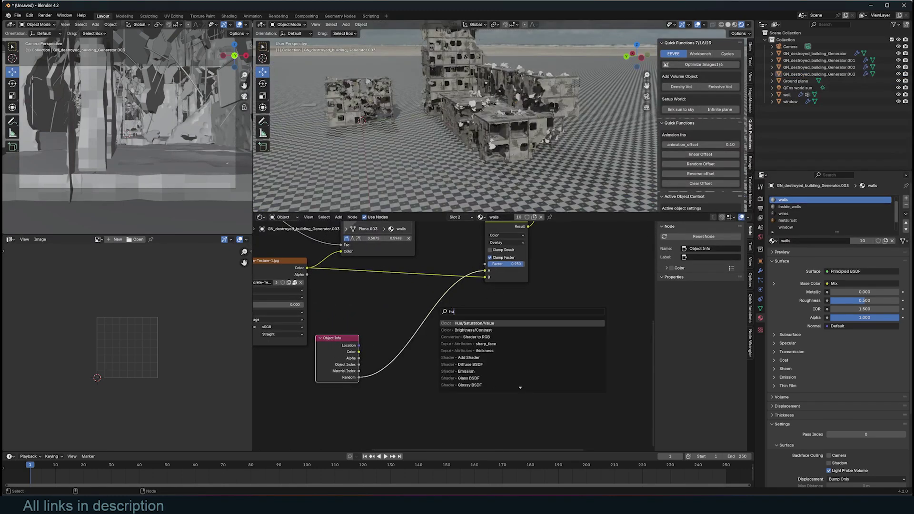
key(Return)
click(400, 317)
drag(399, 361, 373, 360)
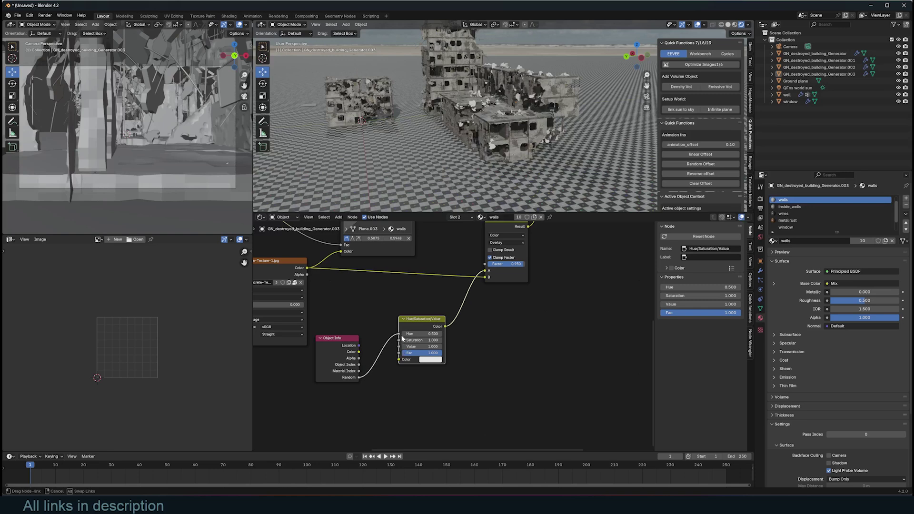
drag(403, 339, 409, 339)
Step: Set the Hue/Saturation/Value node's color to a light yellow-green and inspect the tint on the buildings
middle_drag(476, 148, 485, 158)
click(431, 360)
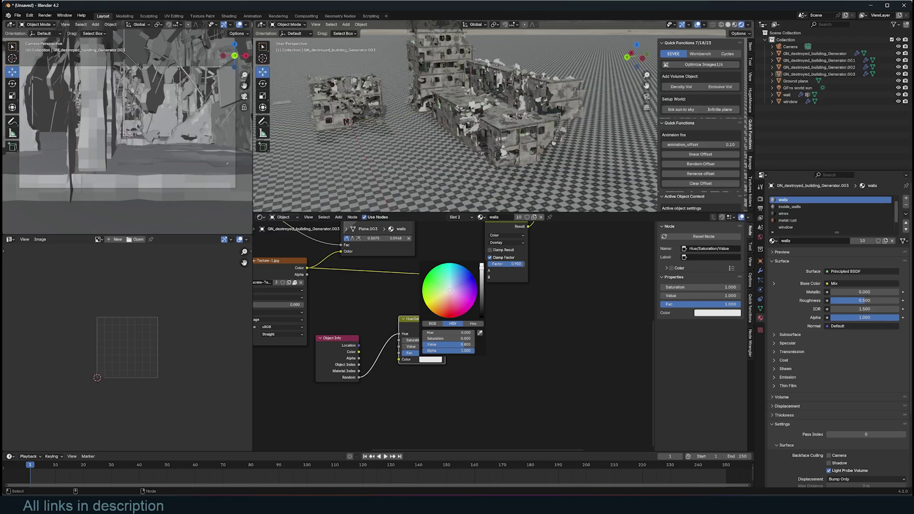
click(444, 294)
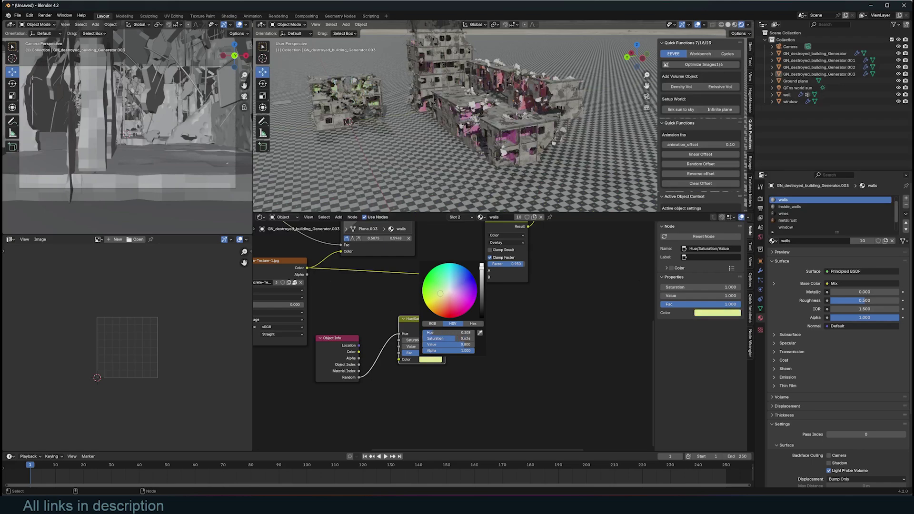
middle_drag(409, 115, 593, 108)
scroll(545, 113, down, 1)
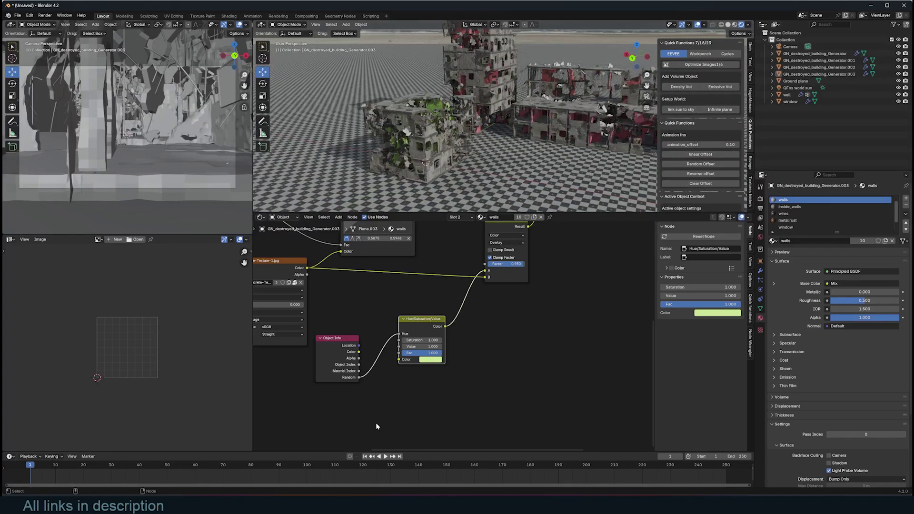
Step: Insert a Math node between the Object Info Random output and the Hue input, and set its operation to Multiply
middle_drag(323, 377, 463, 344)
key(shift+a)
click(480, 316)
text(math)
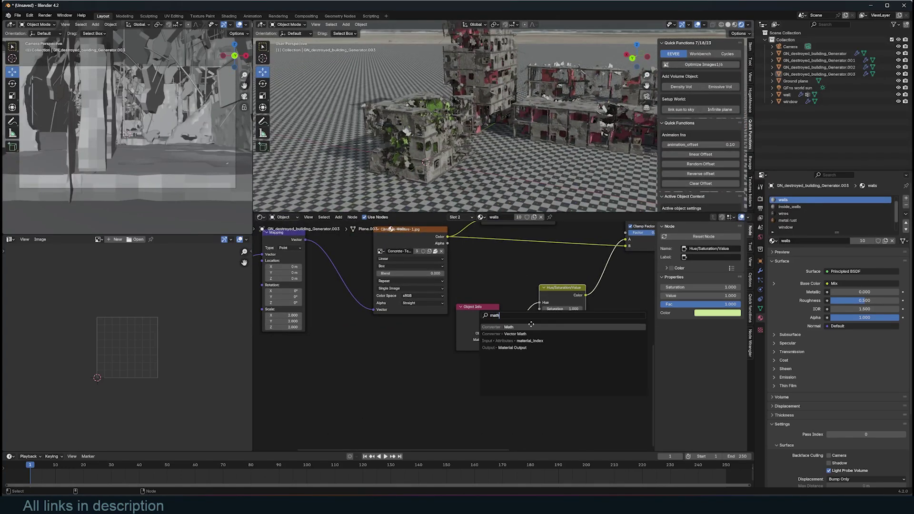
click(531, 326)
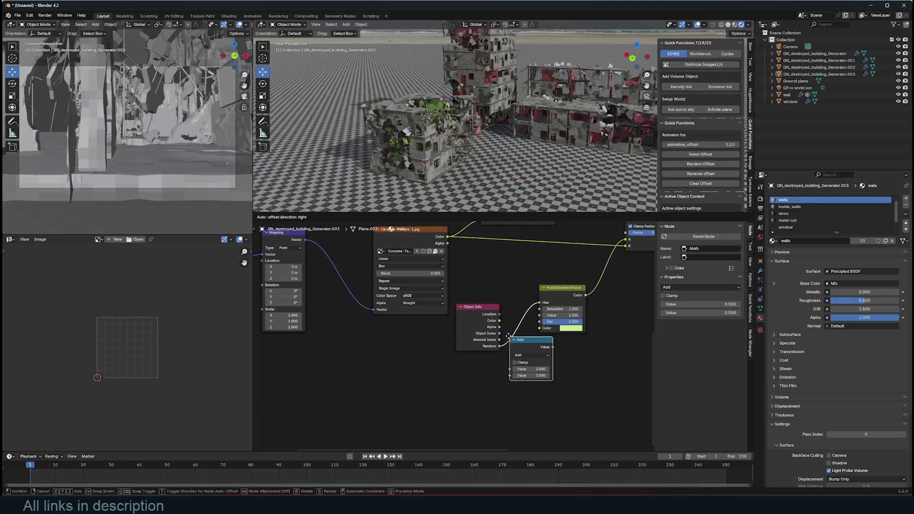
click(543, 350)
click(543, 351)
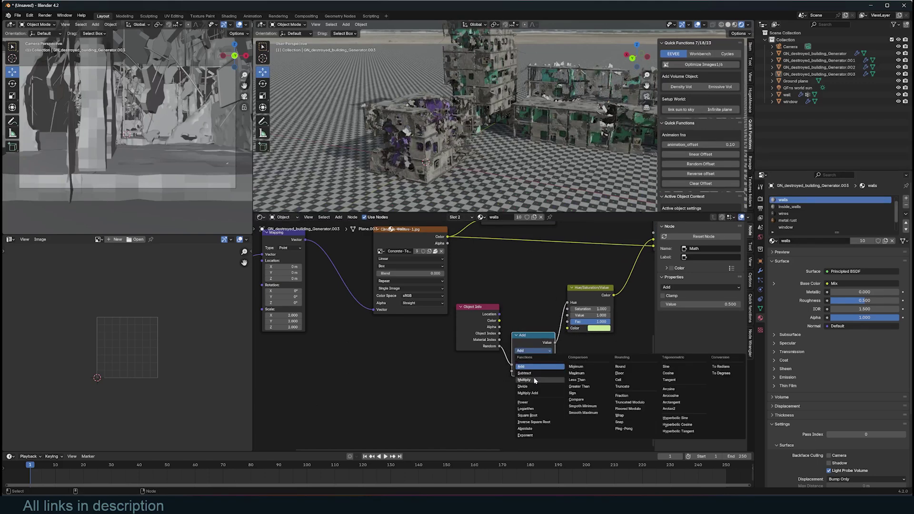
click(535, 381)
Step: Raise the Multiply node's second value and reduce the Hue/Saturation/Value node's Saturation to about 0.47
middle_drag(554, 336, 484, 335)
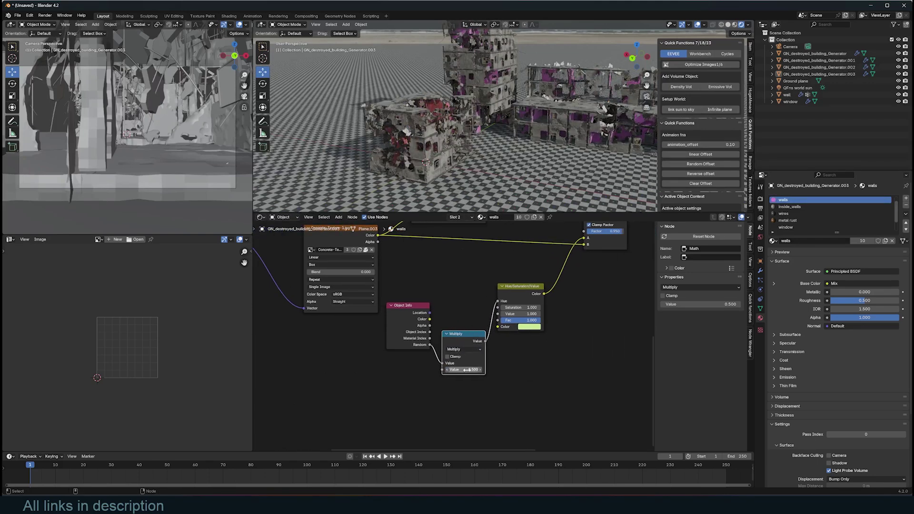
drag(467, 370, 491, 369)
middle_drag(529, 80, 521, 103)
scroll(521, 104, up, 3)
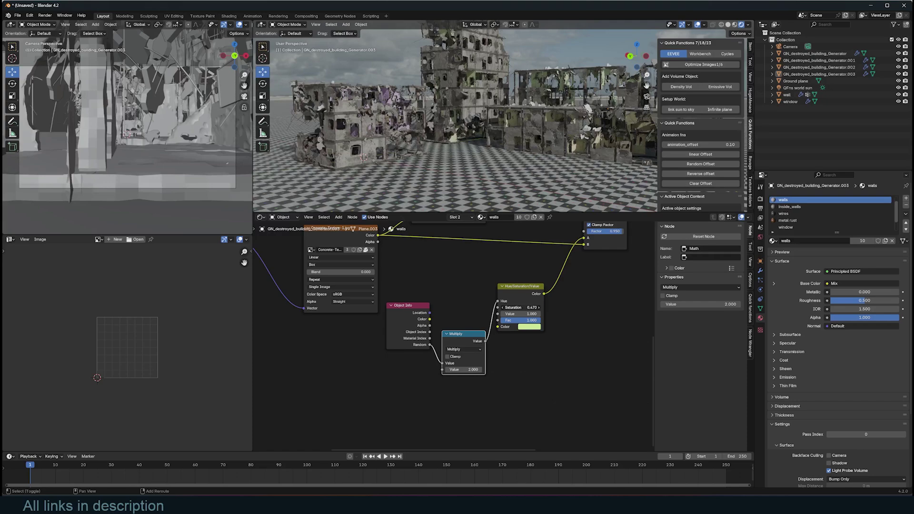
middle_drag(548, 76, 561, 145)
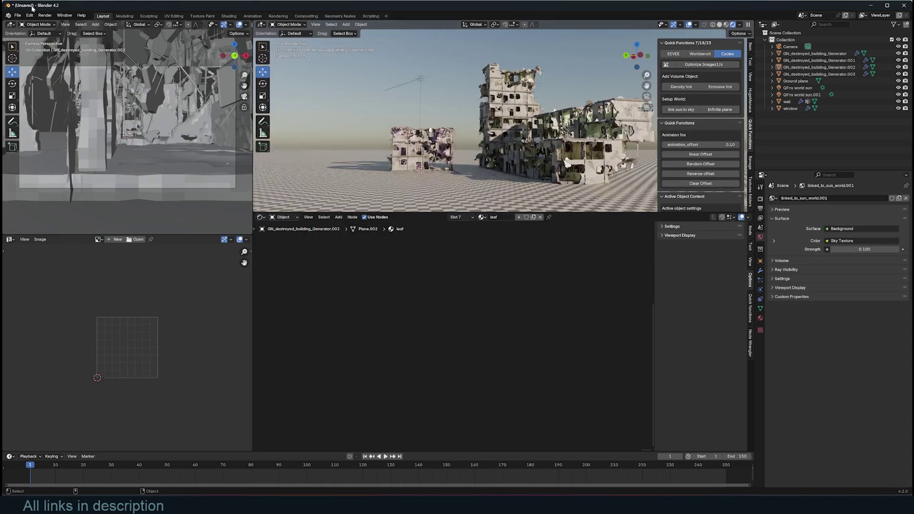
Step: Open the post apocalypse.blend scene and close its rendered image window
click(19, 16)
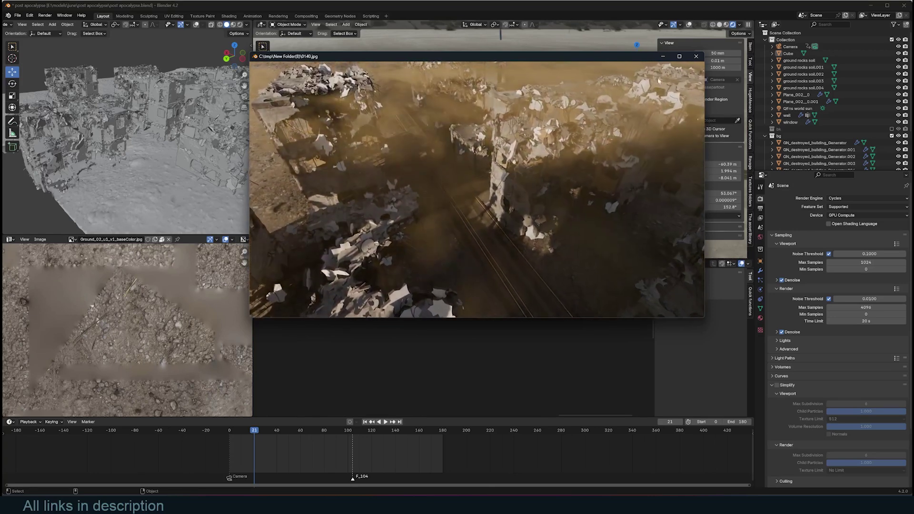
click(699, 57)
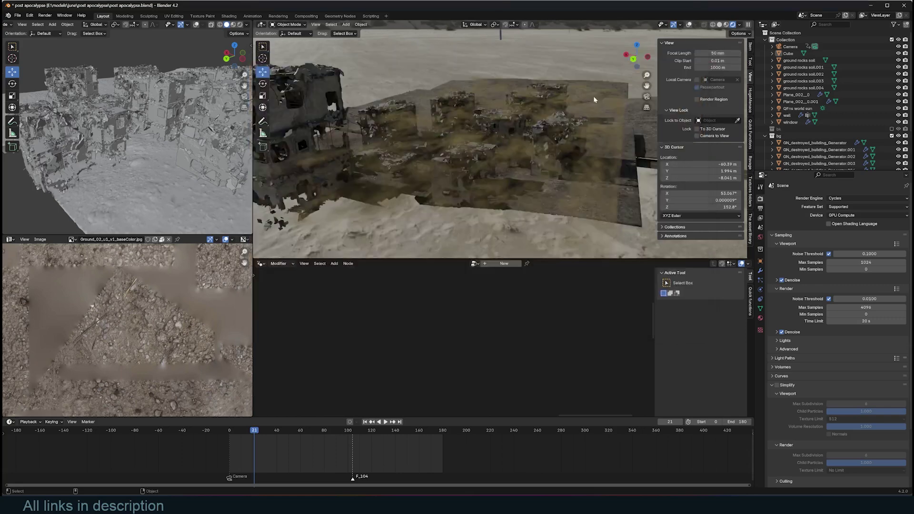
Step: Select the ground rocks soil object and examine how the terrain pieces and destroyed buildings are laid out in the scene
middle_drag(579, 103, 431, 115)
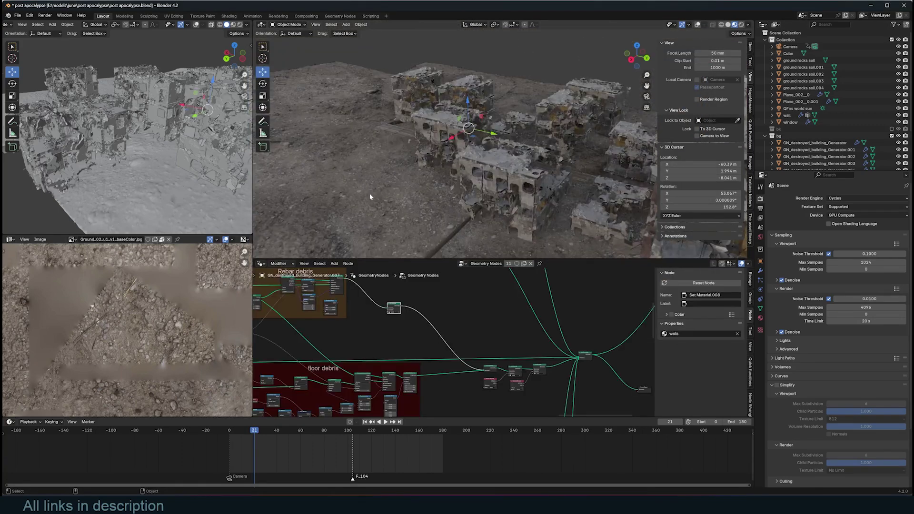
click(372, 198)
click(618, 198)
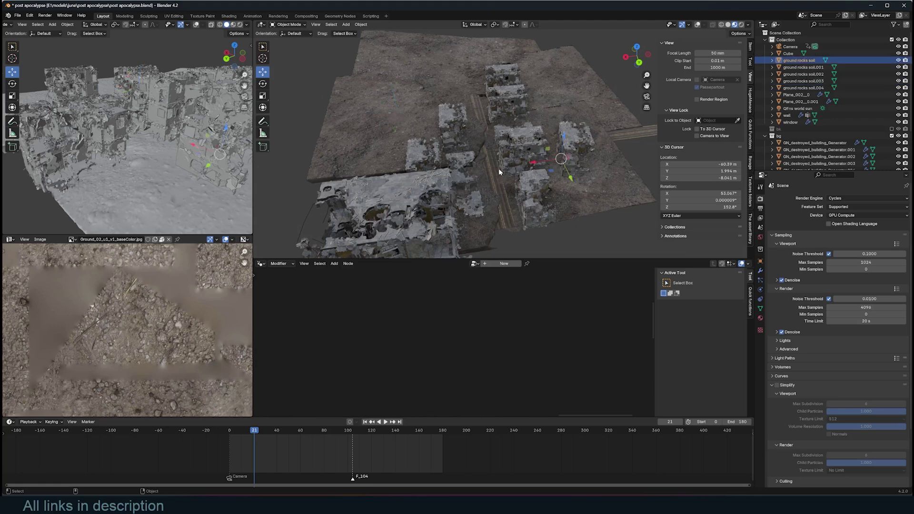
middle_drag(499, 168, 440, 148)
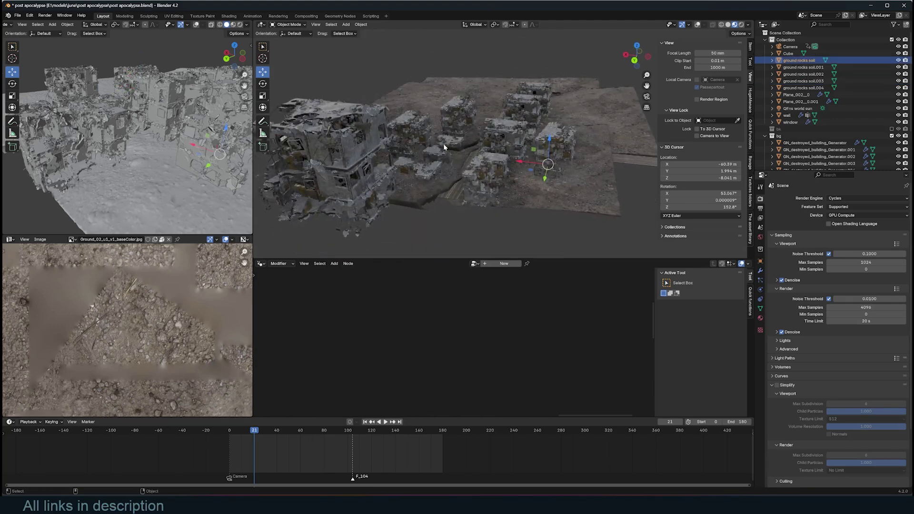